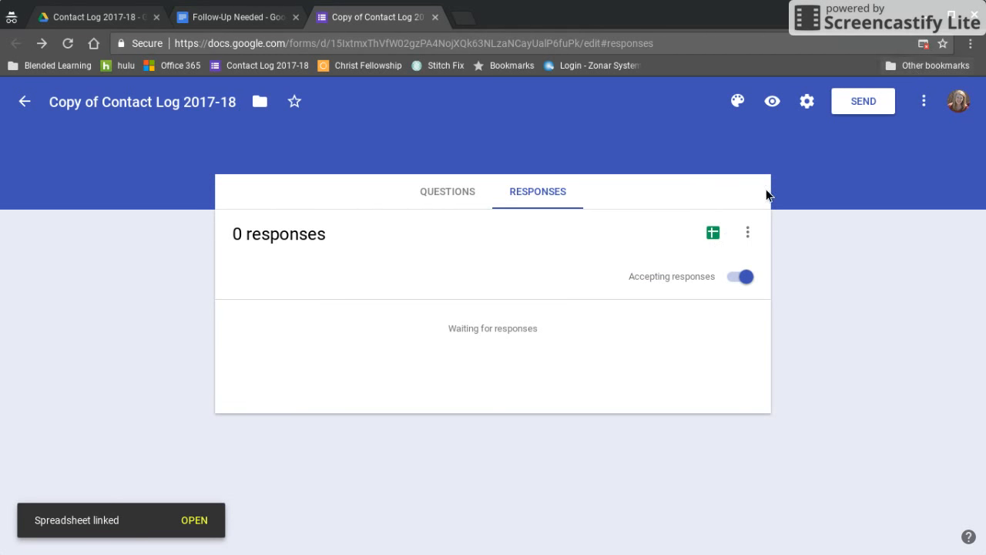
- Open the linked 'Copy of Contact Log 2017-18 (Responses)' spreadsheet from the form's Responses tab
left_click(714, 233)
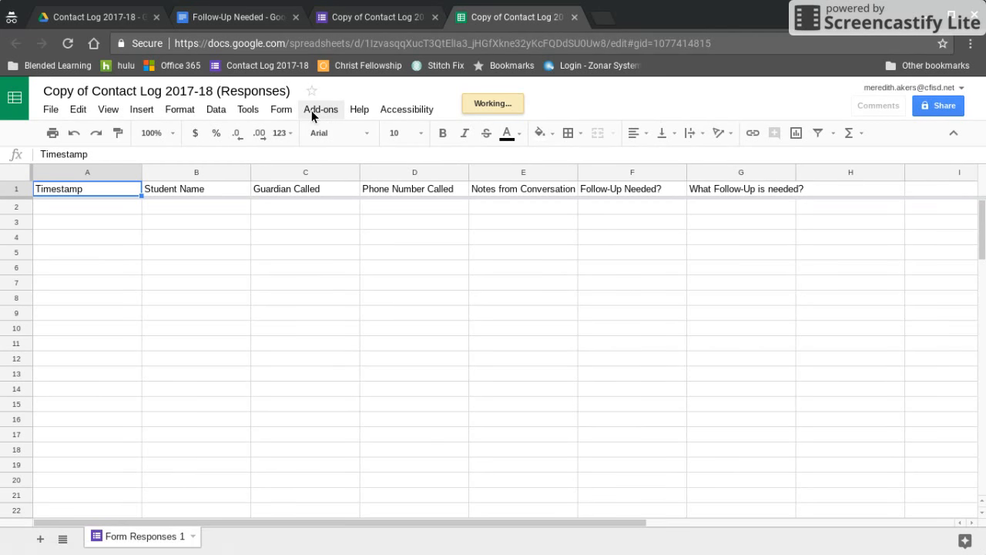
- Launch the autoCrat add-on from the Add-ons menu
left_click(313, 112)
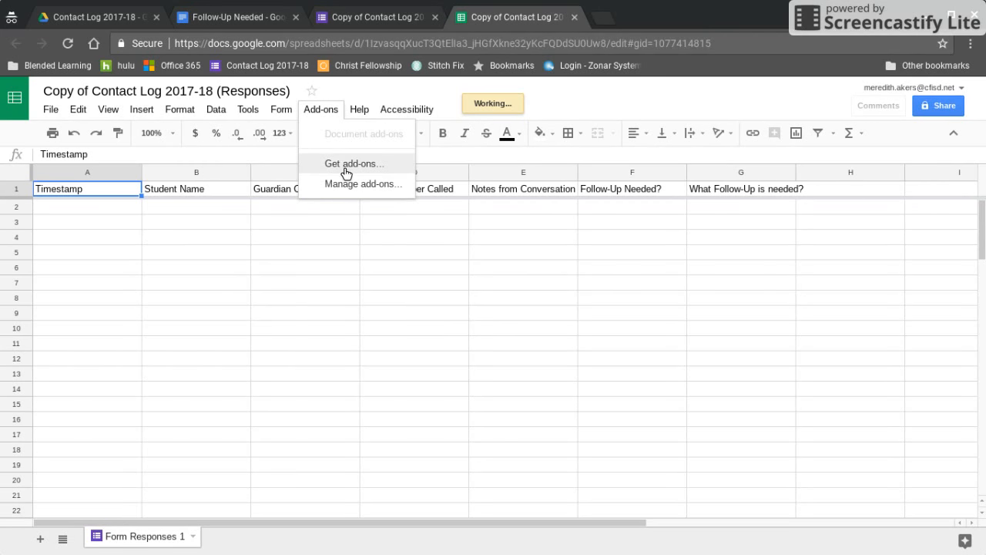
left_click(381, 269)
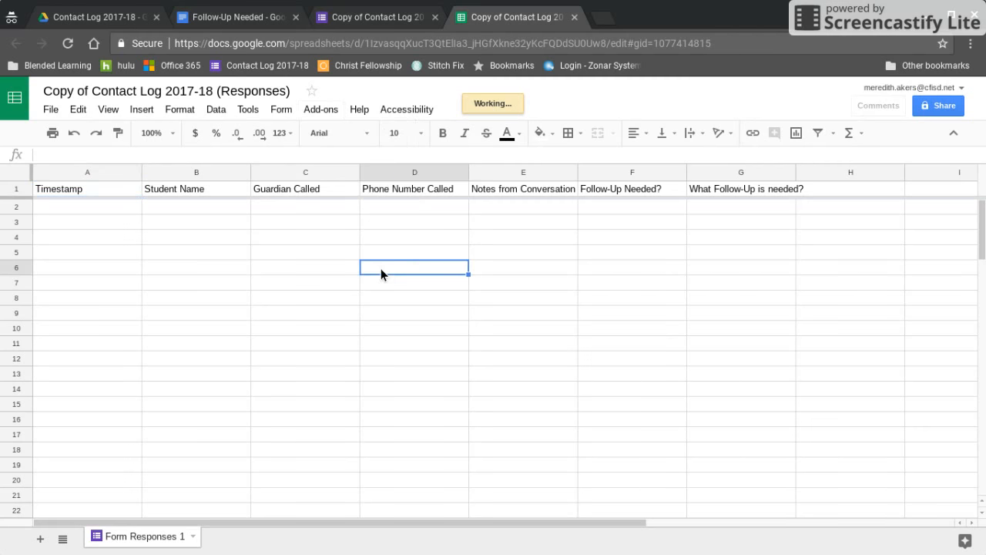
left_click(328, 112)
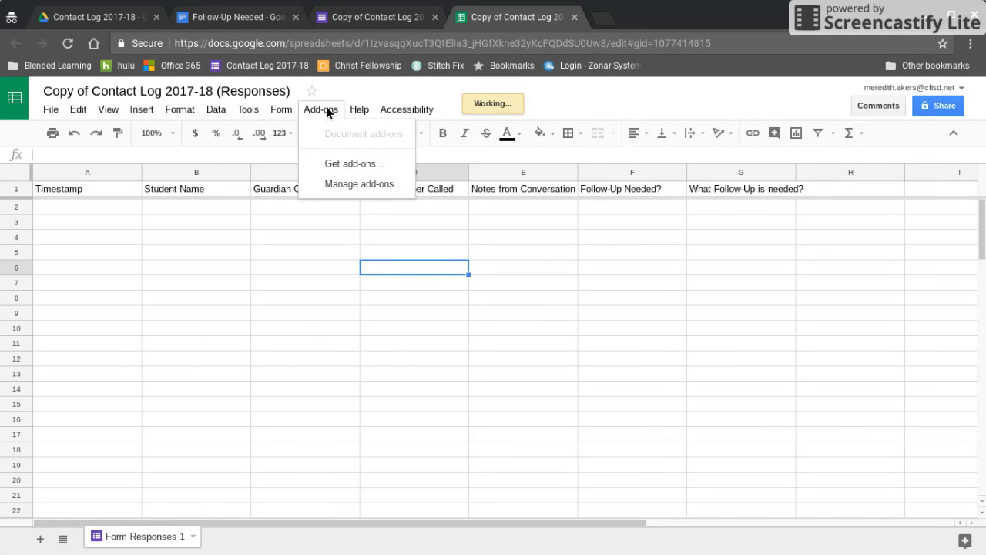
left_click(291, 315)
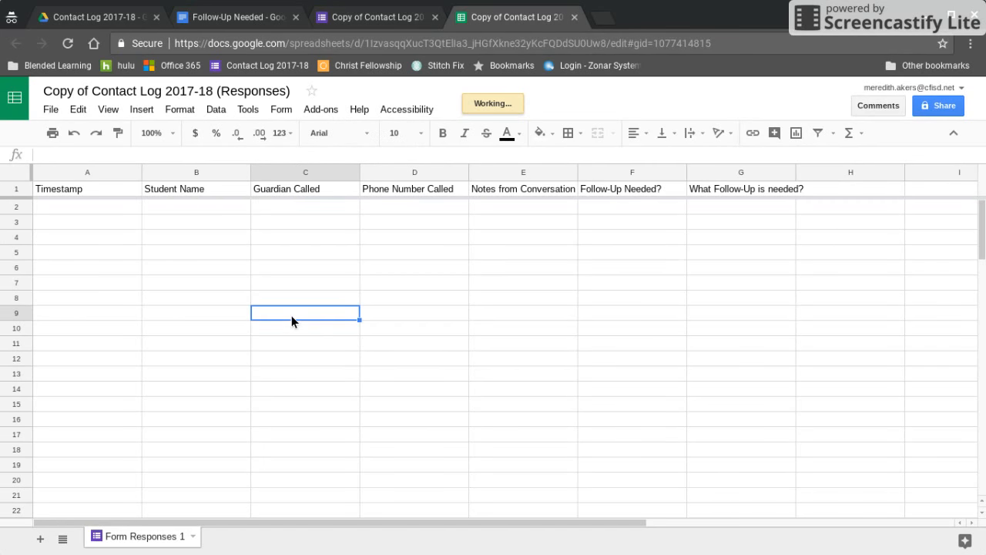
left_click(307, 112)
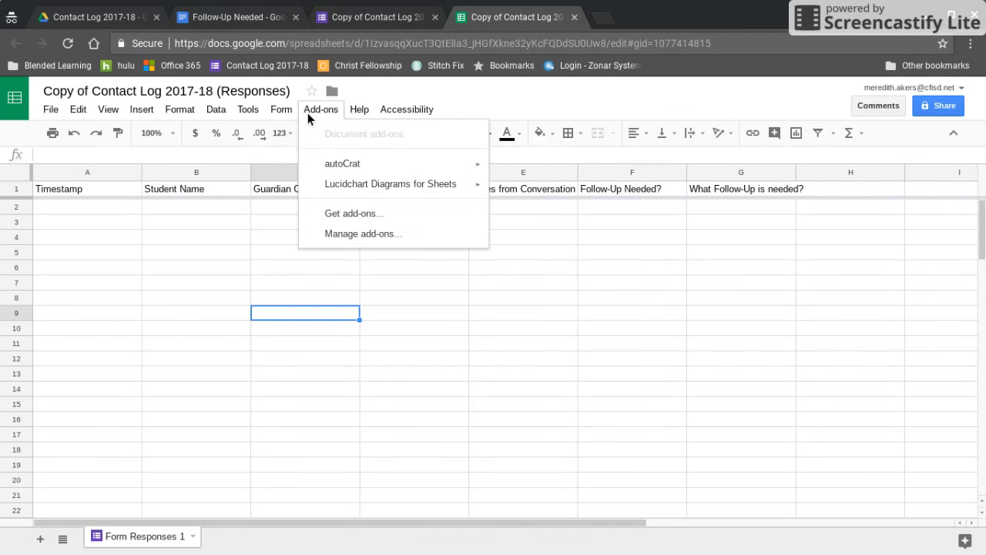
mouse_move(368, 171)
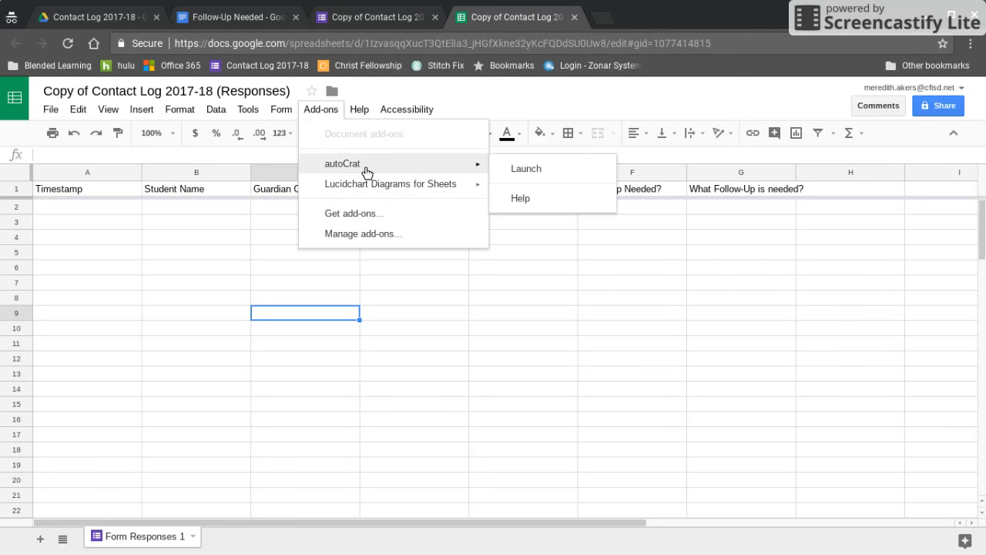
left_click(555, 171)
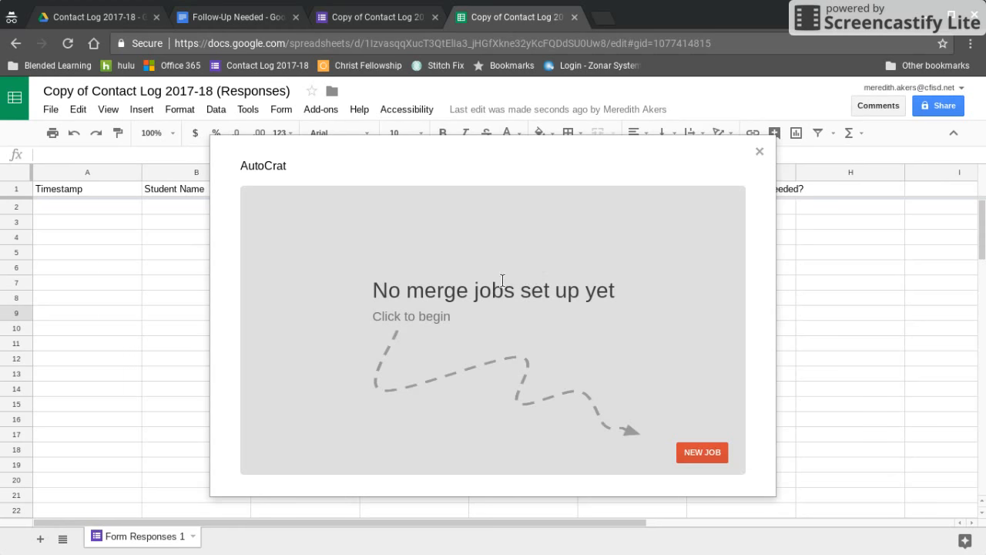
- Create a new autoCrat job named 'the paperless contact log' and proceed to template selection
left_click(700, 452)
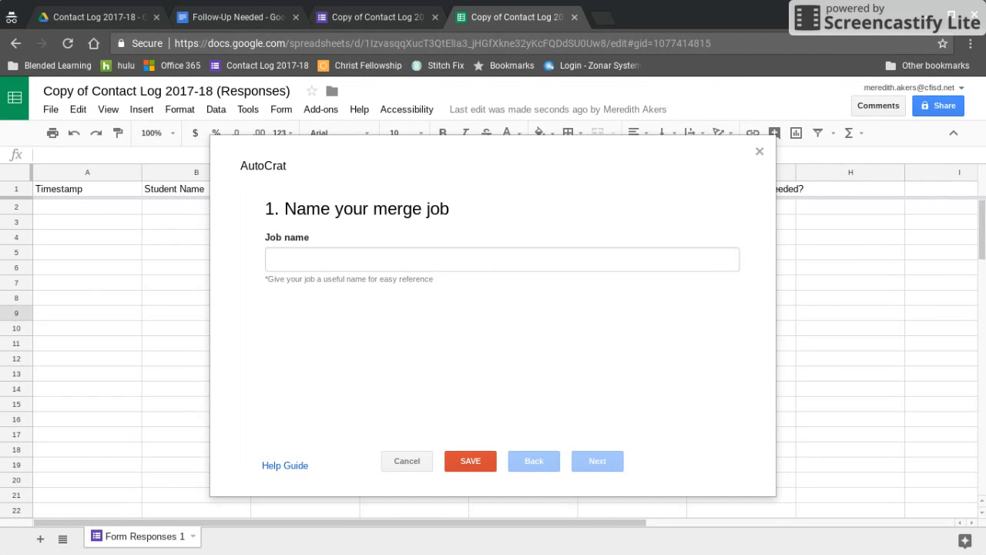
left_click(407, 257)
type("the paperls")
key("BackSpace")
type("ess contact log")
left_click(609, 464)
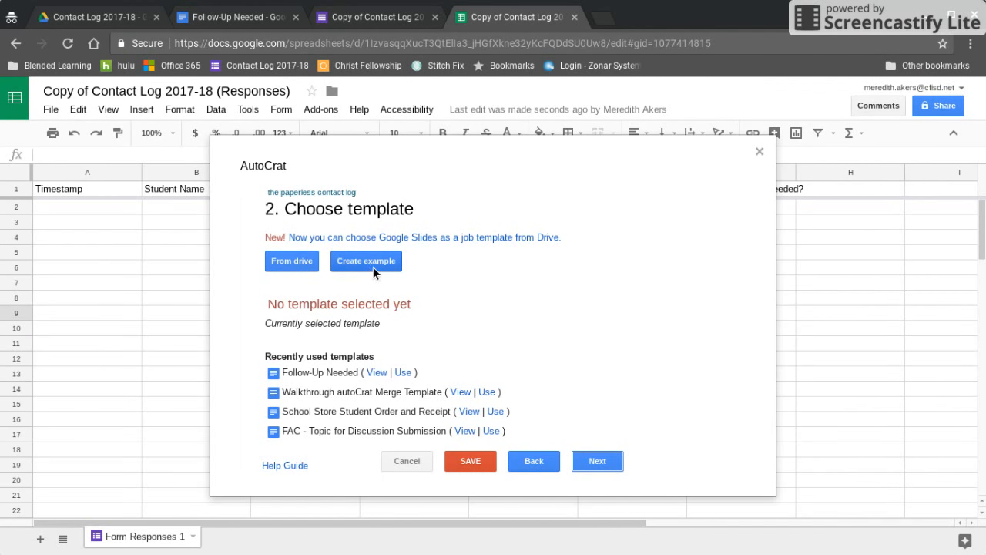
- View the Follow-Up Needed Doc template with its <<Timestamp>>, <<Student Name>> and <<Follow Up>> tags
left_click(239, 19)
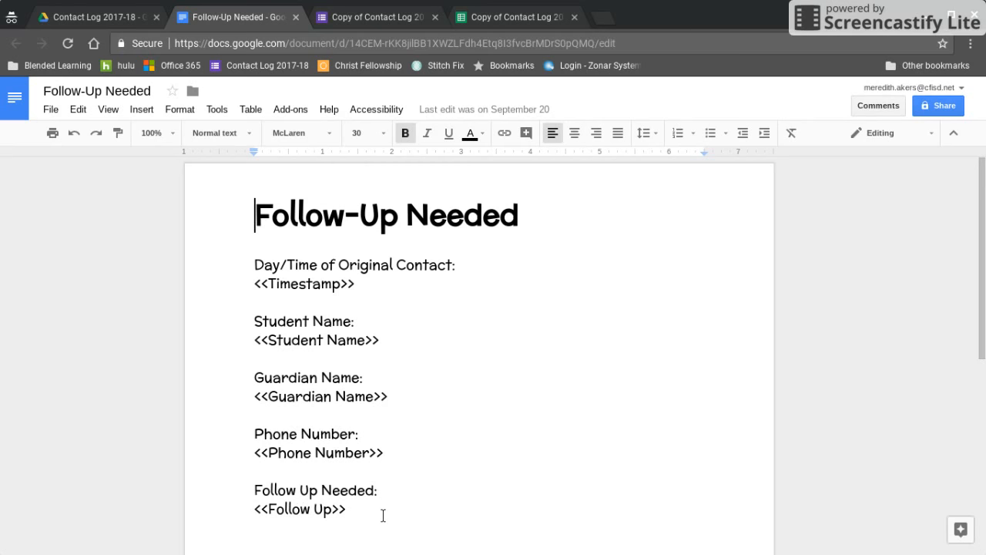
- Pick the Follow-Up Needed Doc from Drive, found by searching 'follow-up', as the job's template
left_click(528, 14)
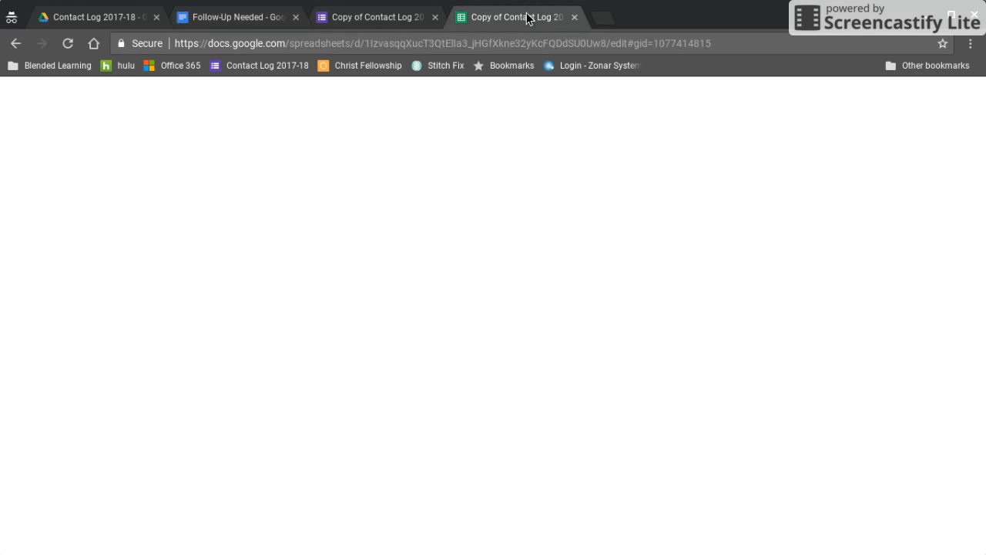
left_click(284, 259)
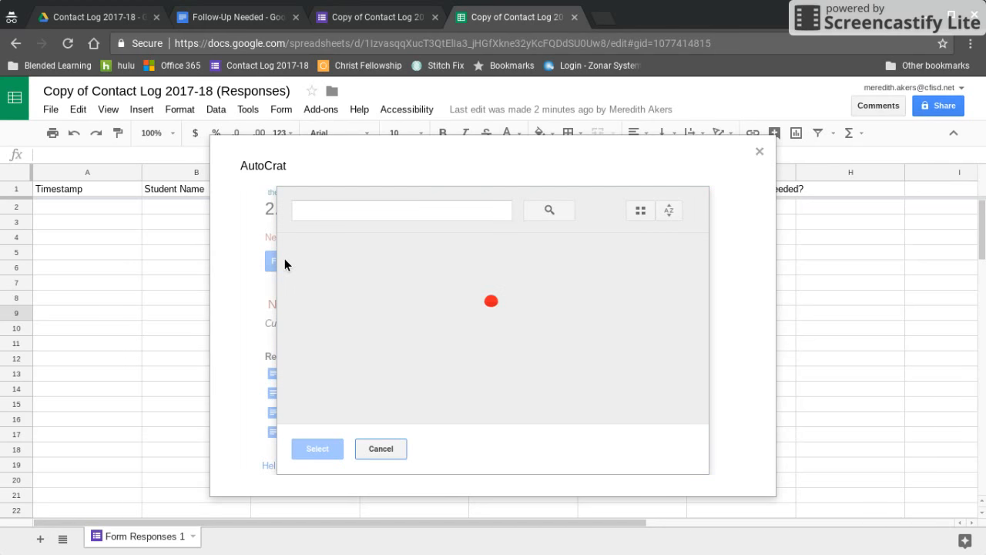
left_click(391, 216)
type("follow-up")
key("Return")
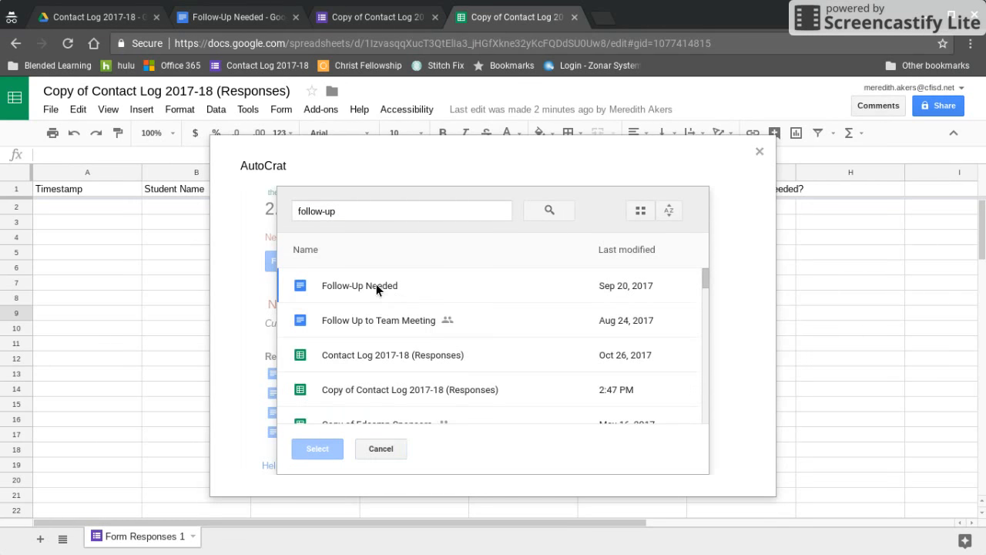
left_click(376, 285)
left_click(317, 448)
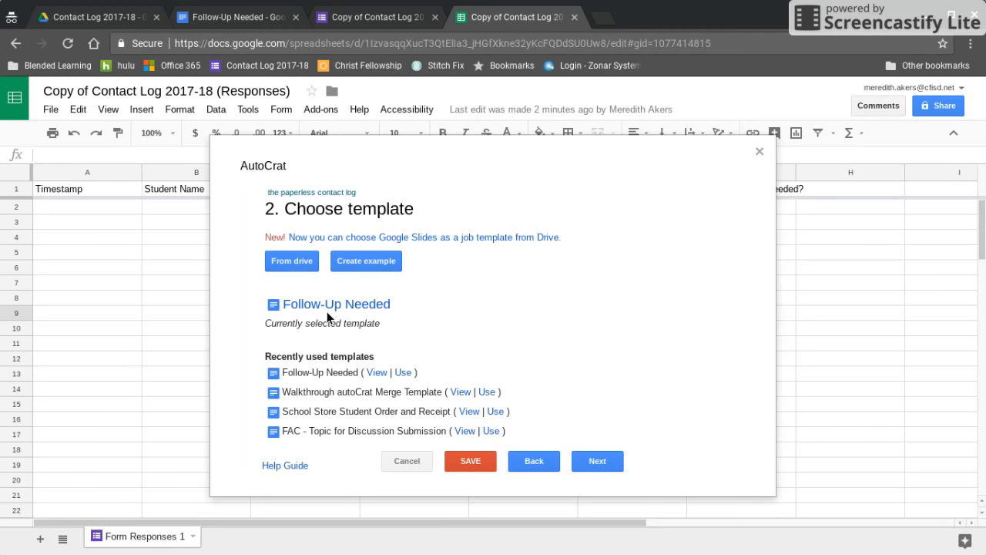
left_click(599, 461)
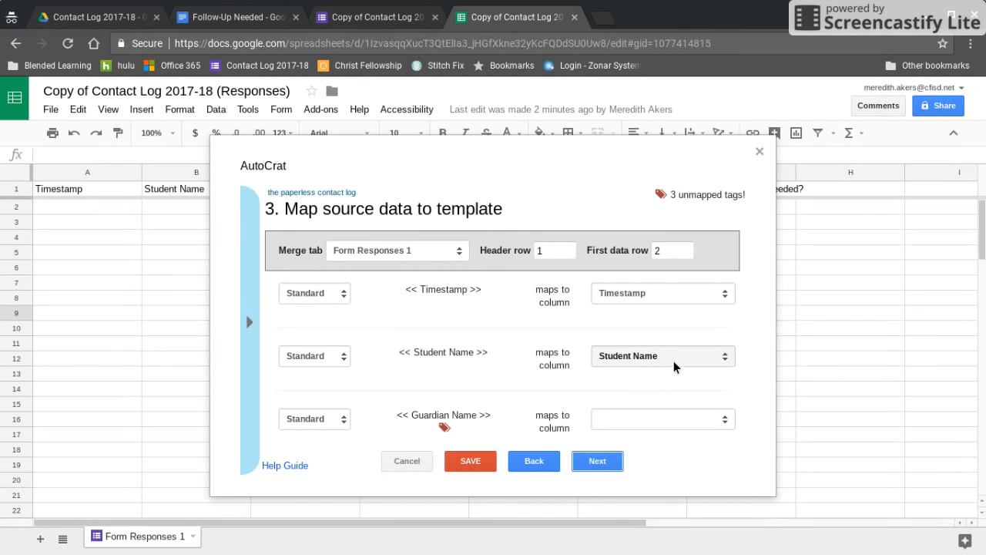
- Map Guardian Name, Phone Number and Follow Up to Guardian Called, Phone Number Called and What Follow-Up is needed?
scroll(670, 365, "down", 2)
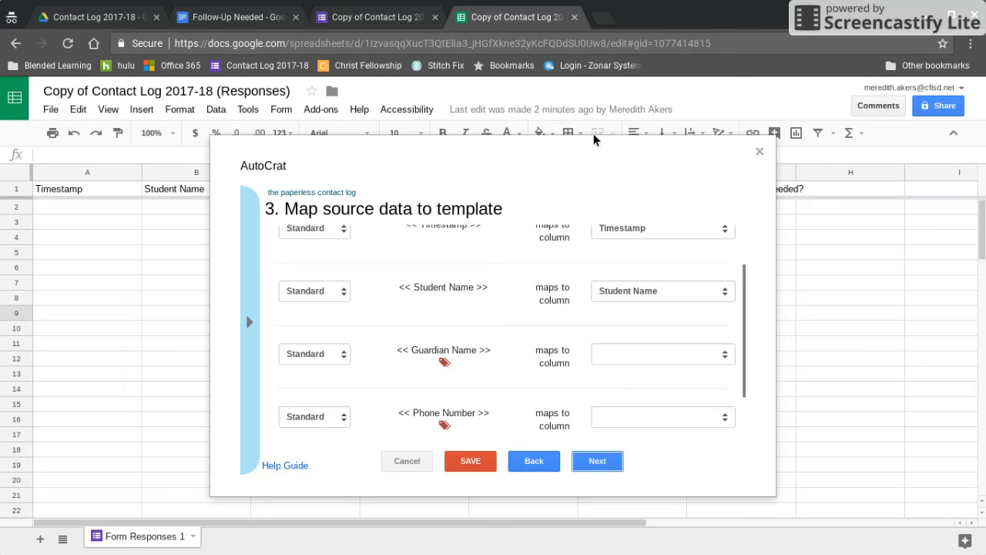
left_click(643, 353)
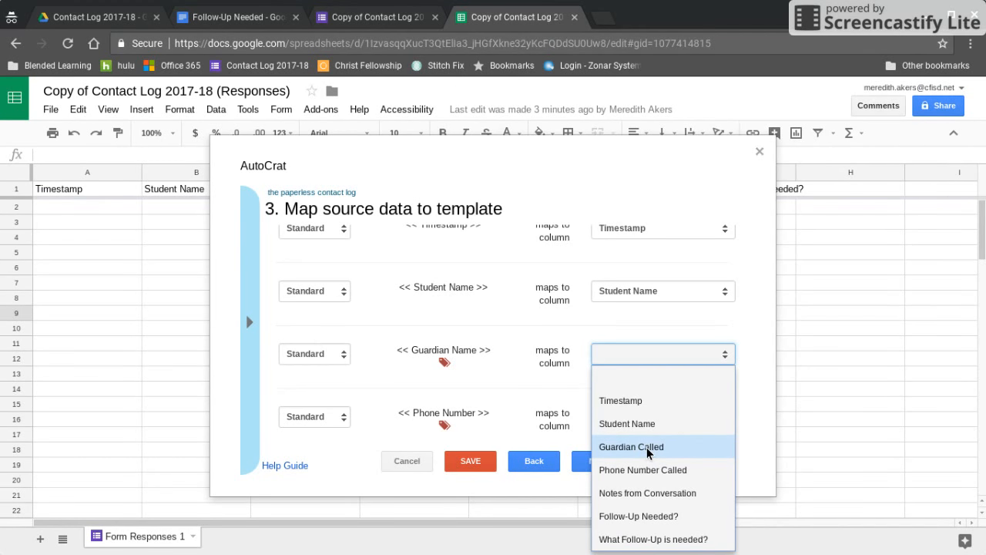
left_click(648, 447)
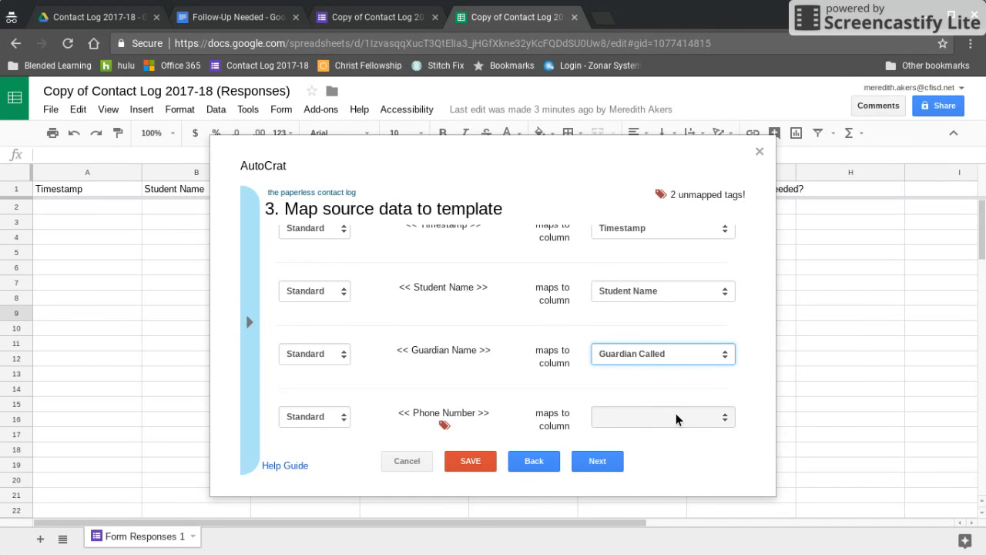
scroll(677, 418, "down", 1)
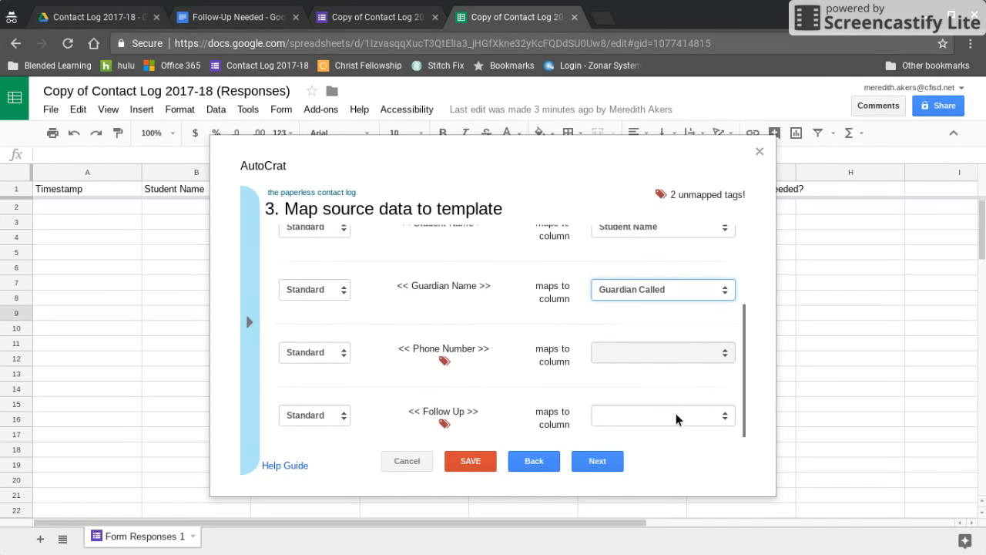
left_click(650, 360)
left_click(668, 468)
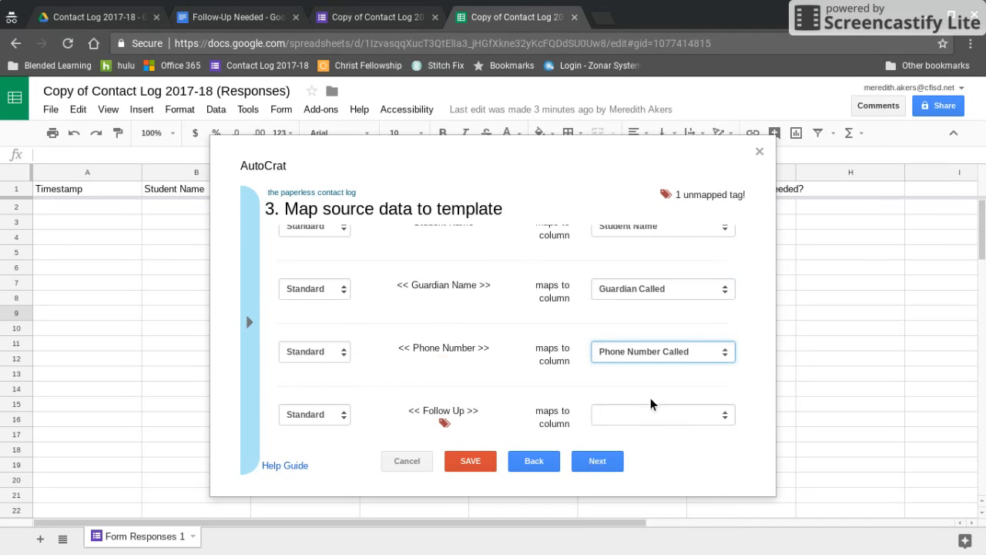
scroll(649, 400, "down", 1)
left_click(650, 401)
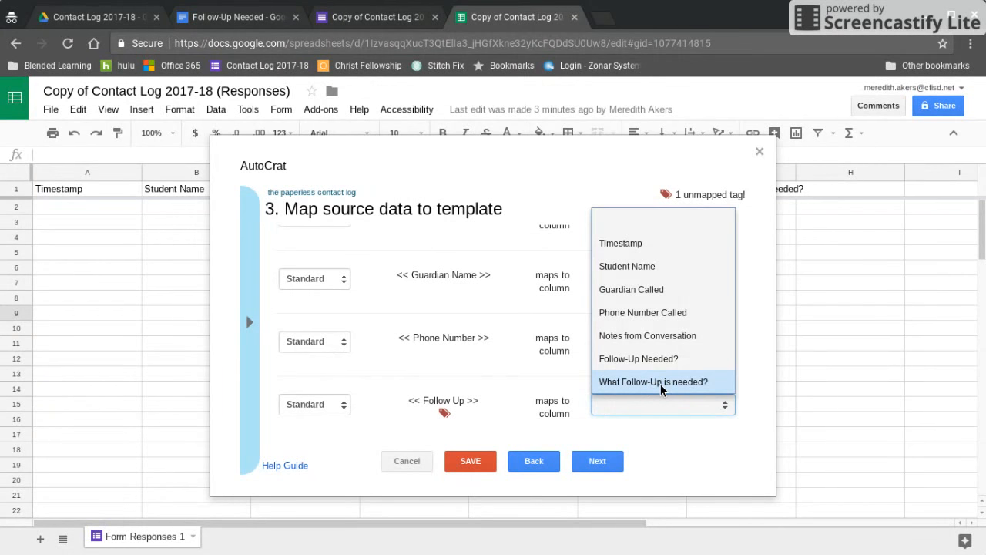
left_click(662, 383)
left_click(584, 469)
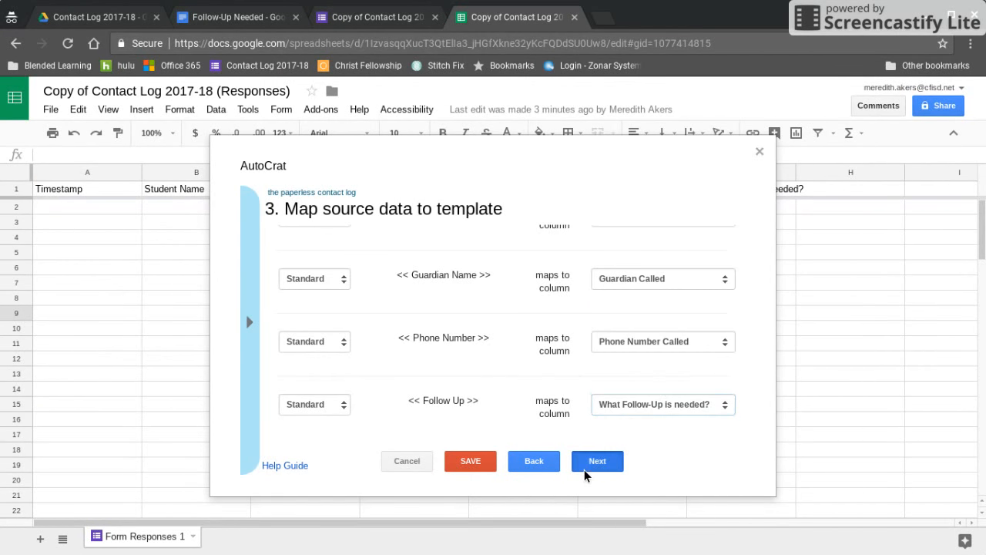
left_click(410, 258)
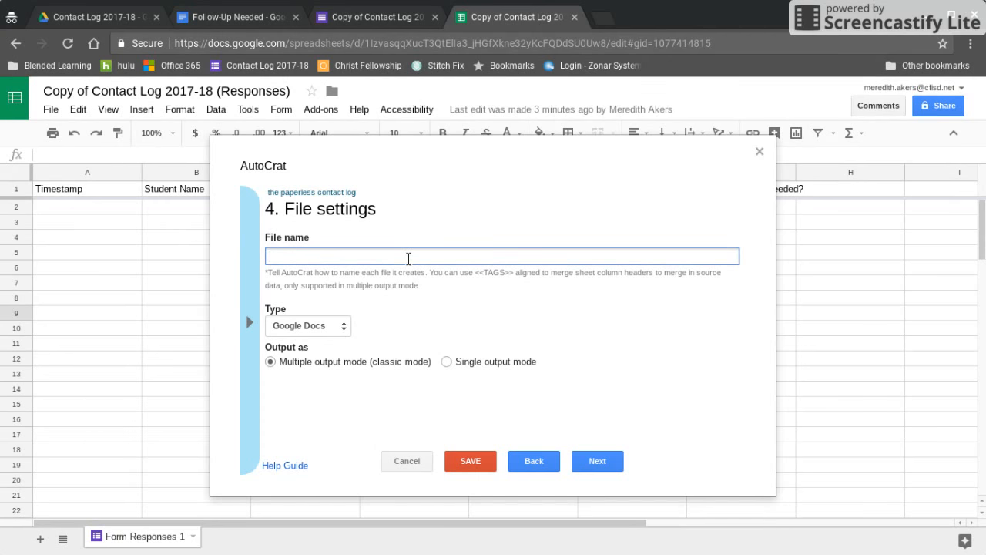
- Name output files '<<Student Name>> Follow-Up on <<Timestamp>>' and set the file type to PDF
type("<<Student Name")
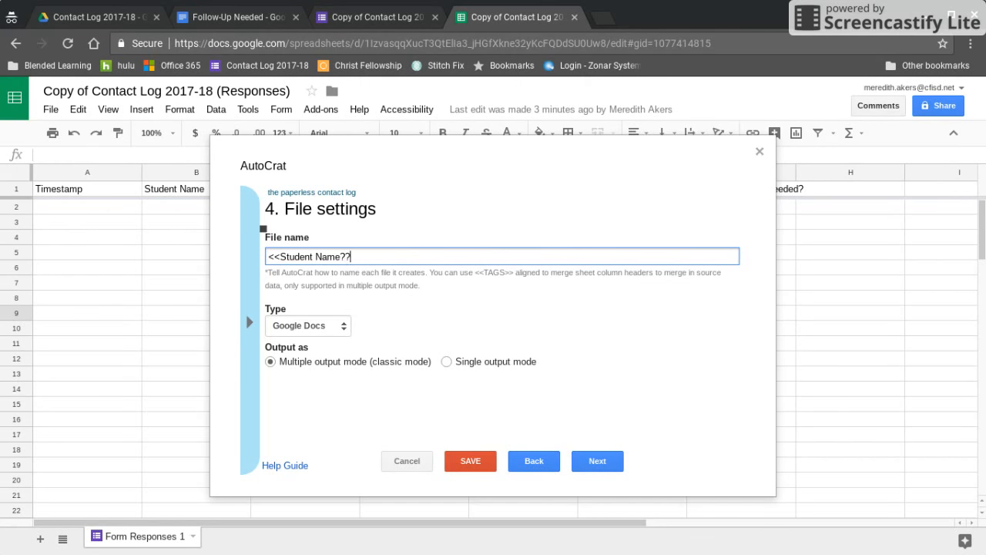
type(">> Follow-Up on <<Timestamp>>")
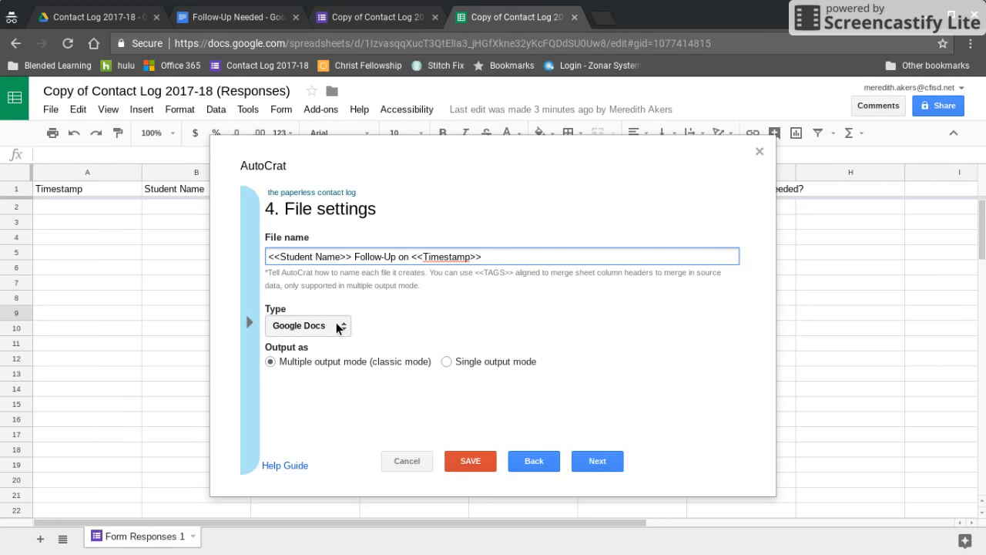
left_click(336, 327)
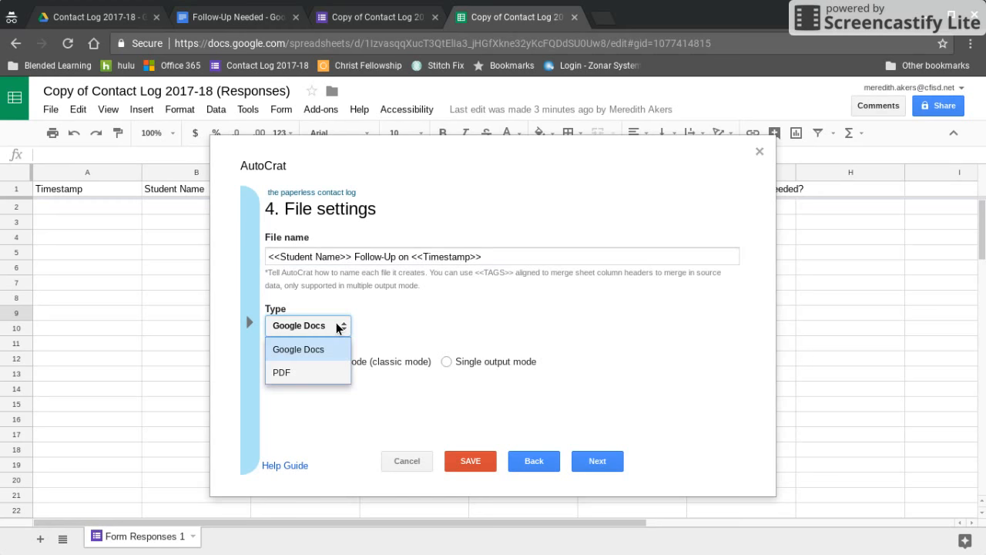
left_click(311, 368)
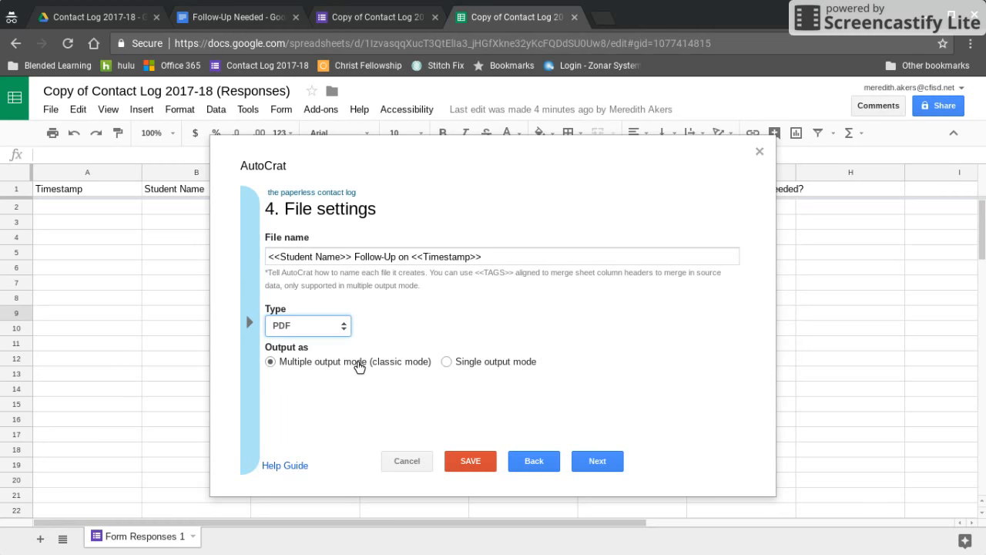
left_click(610, 462)
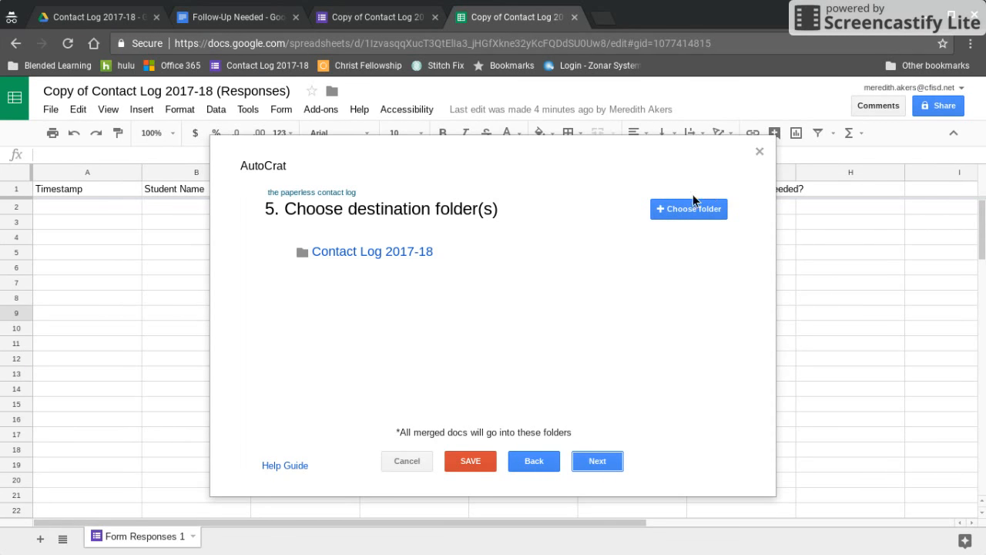
- Keep the Contact Log 2017-18 folder, skip the dynamic folder reference, and copy the <<Follow-Up Needed?>> tag
left_click(598, 462)
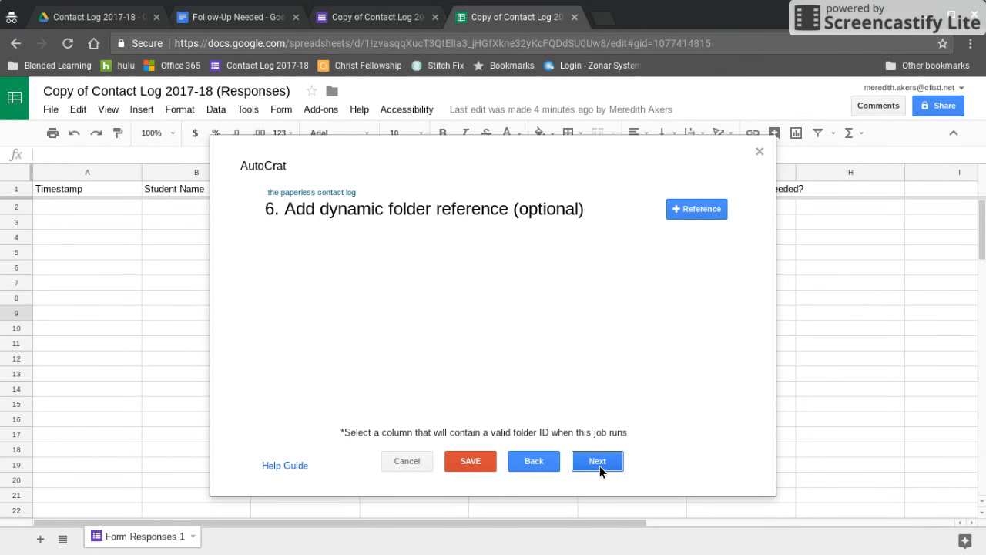
left_click(598, 462)
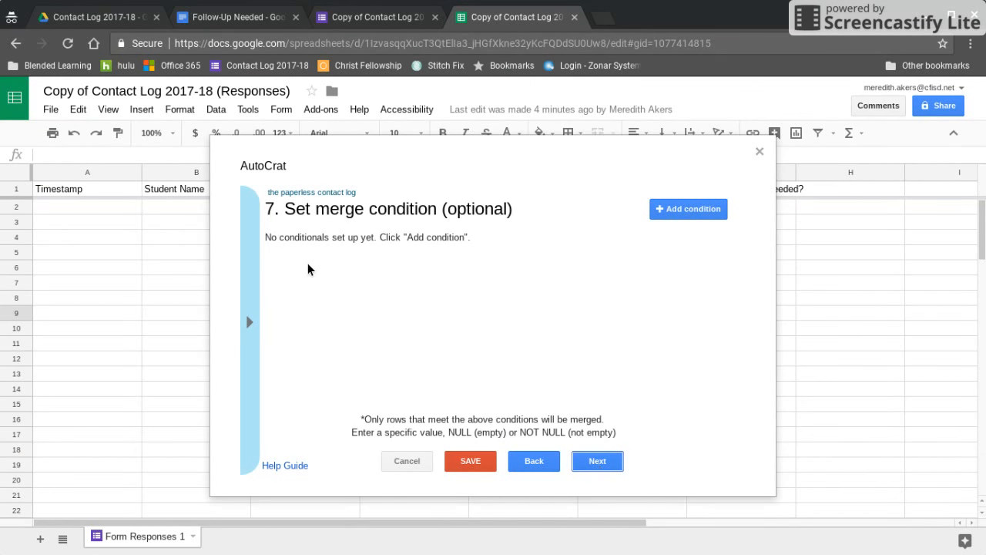
left_click(252, 321)
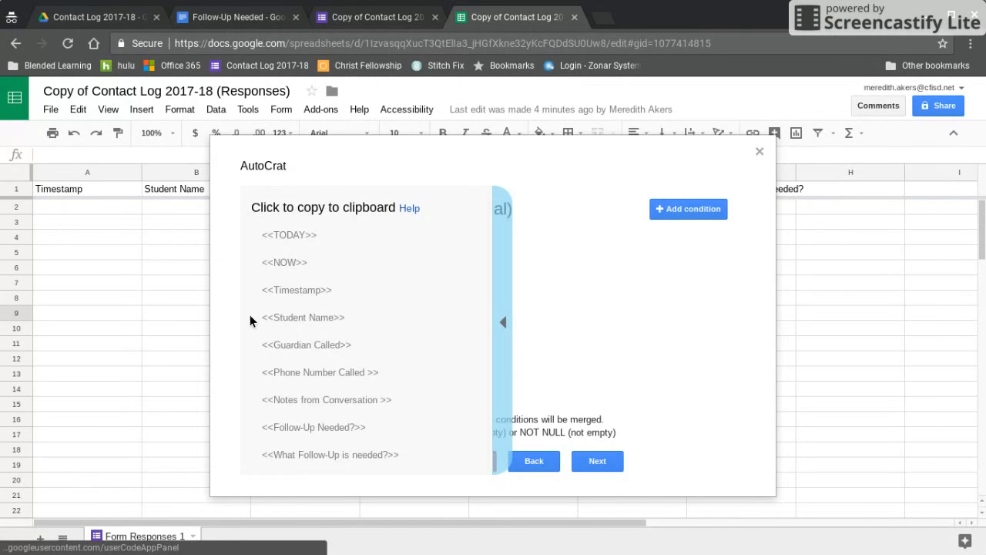
left_click(312, 429)
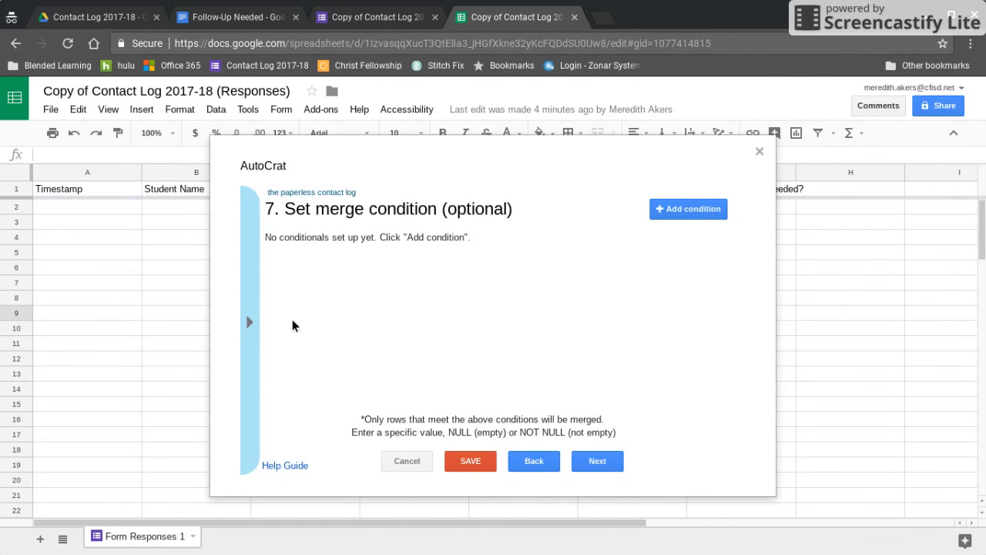
left_click(249, 321)
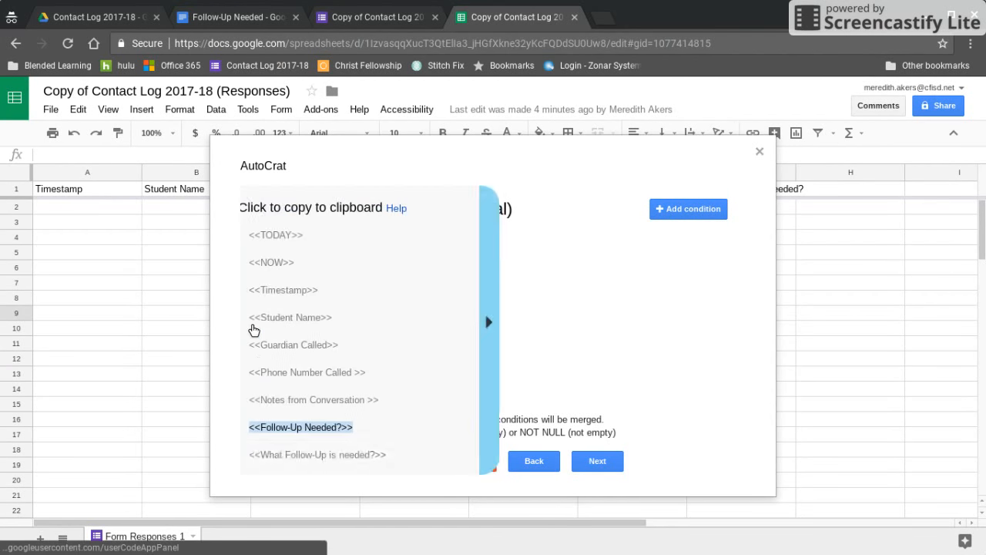
left_click(324, 434)
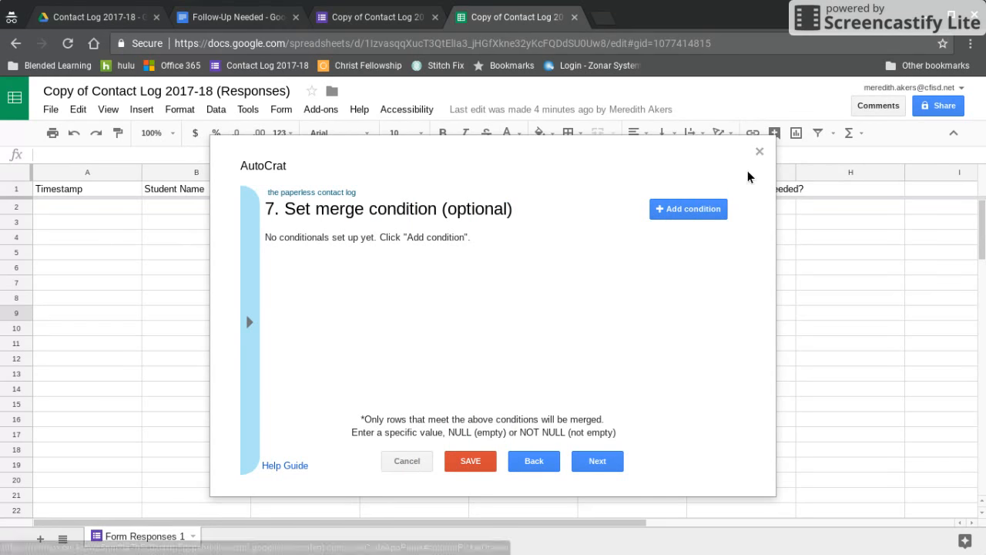
- Add a merge condition so only rows where Follow-Up Needed? equals Yes are merged
left_click(693, 210)
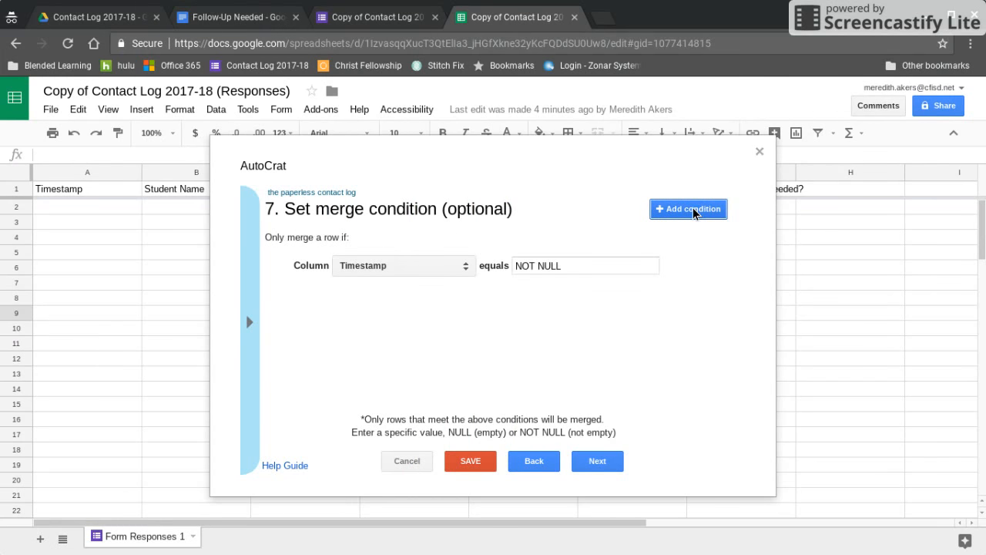
left_click(462, 265)
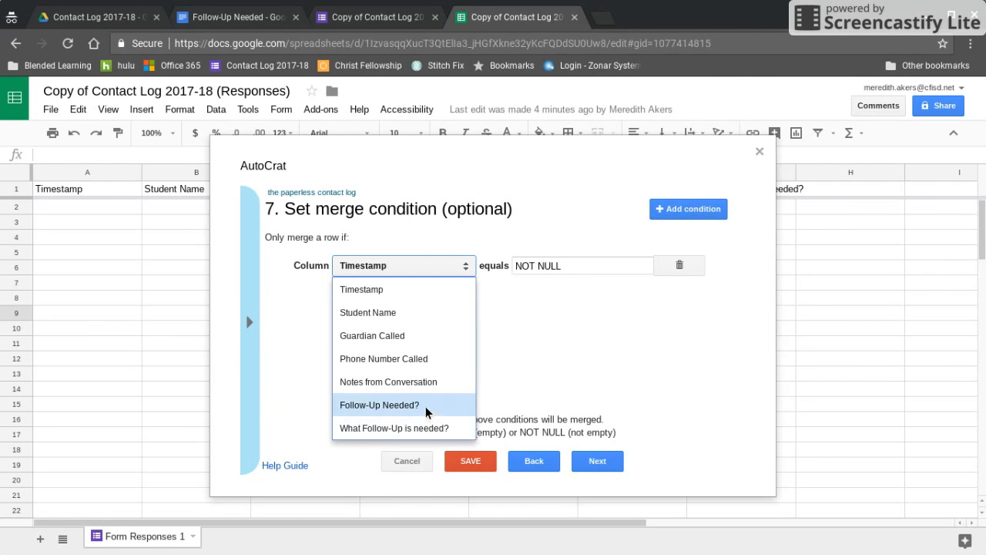
left_click(372, 404)
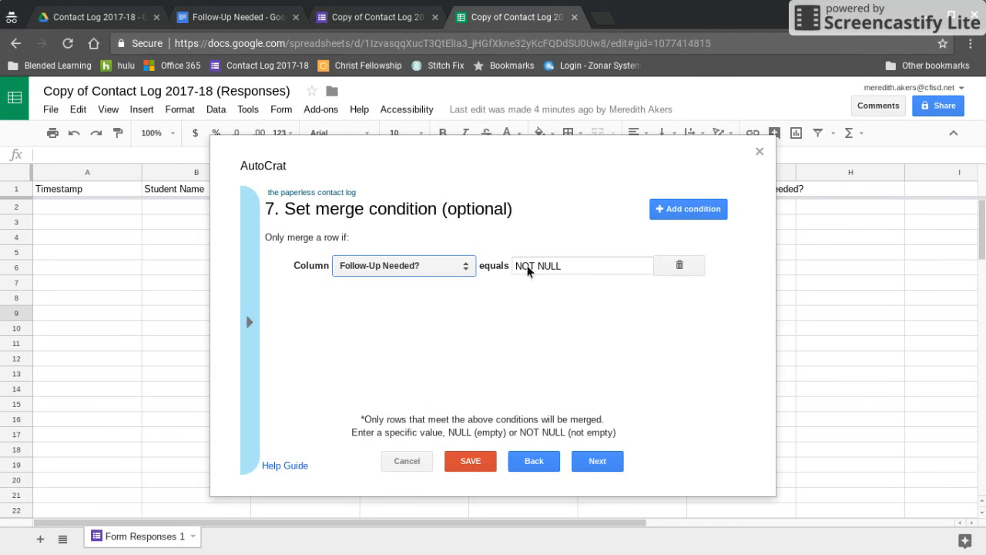
left_click_drag(572, 265, 501, 265)
type("Yes")
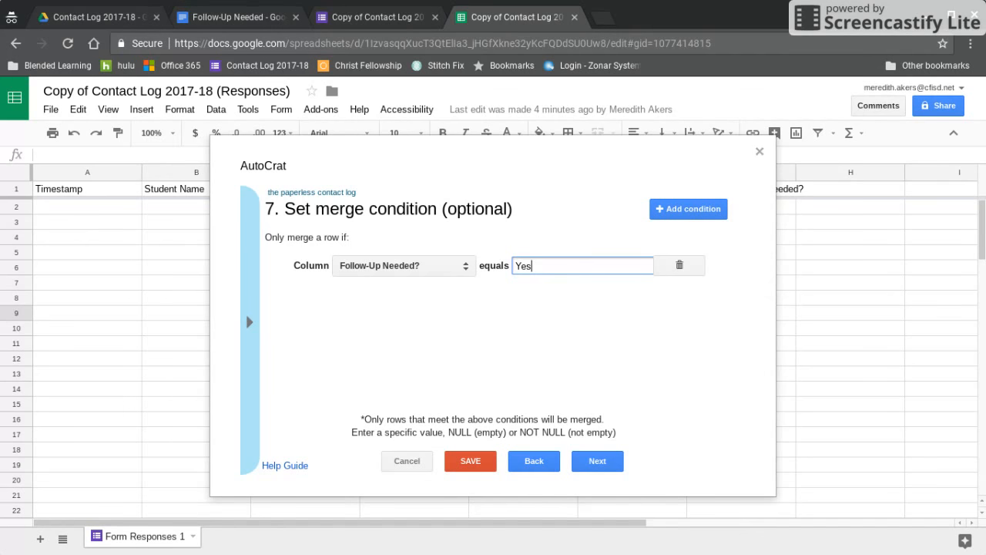
left_click(546, 385)
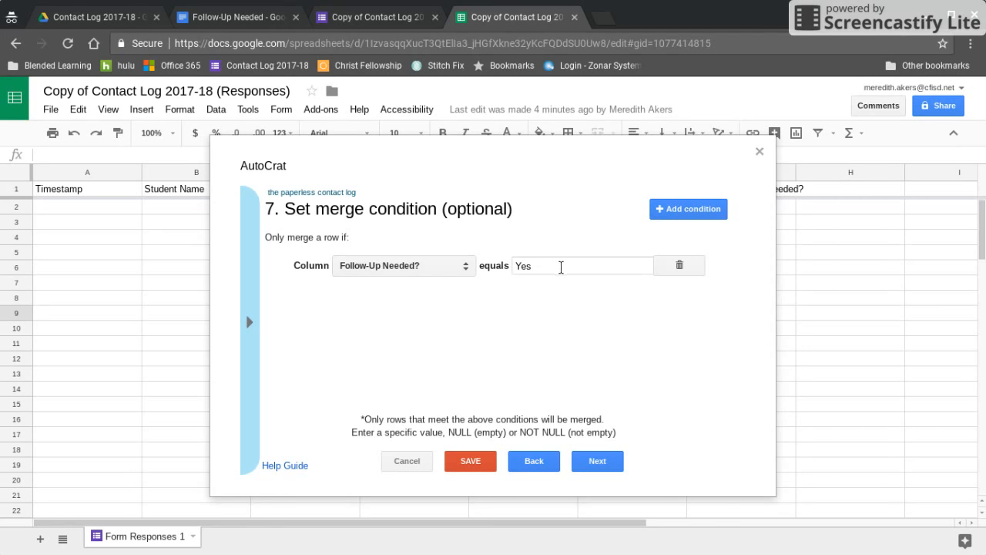
left_click(611, 460)
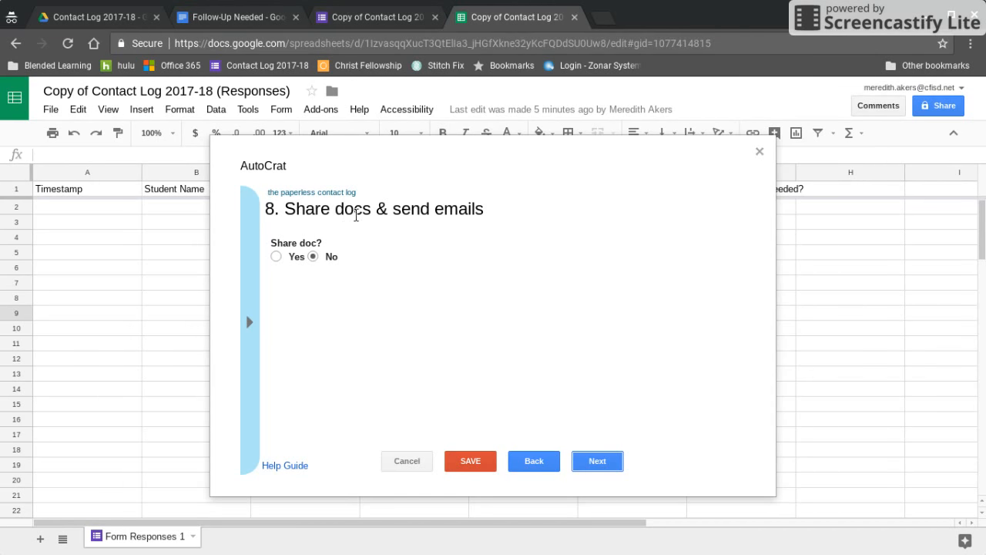
- Turn on sharing of merged docs and enter the user's own email address as recipient
left_click(276, 257)
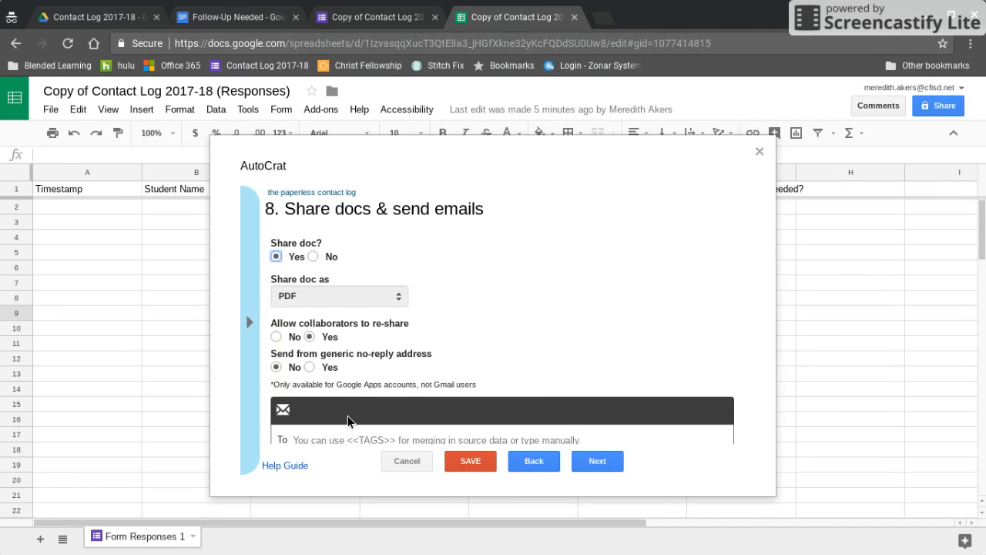
scroll(348, 416, "down", 2)
left_click(319, 371)
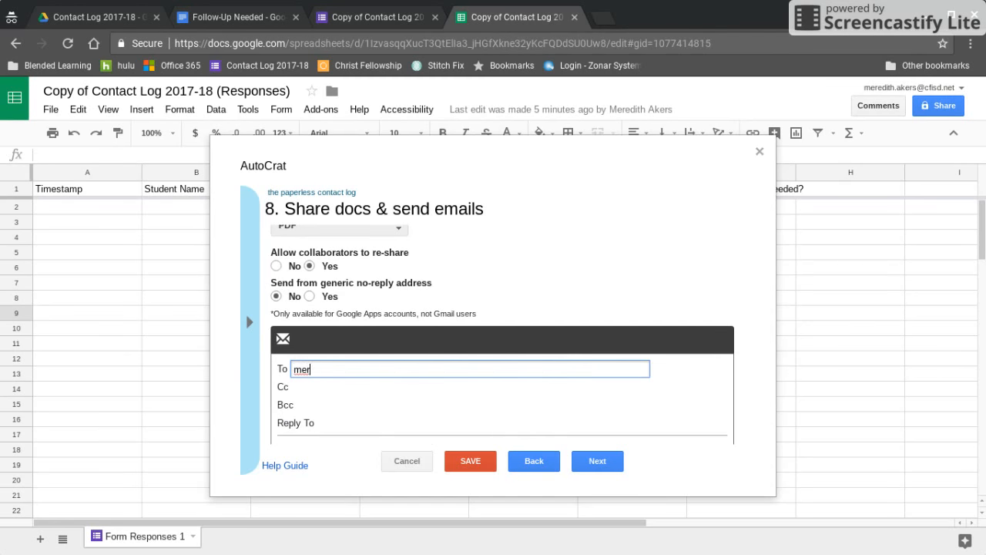
- Set the email subject to 'Follow-Up Needed'
scroll(508, 334, "down", 1)
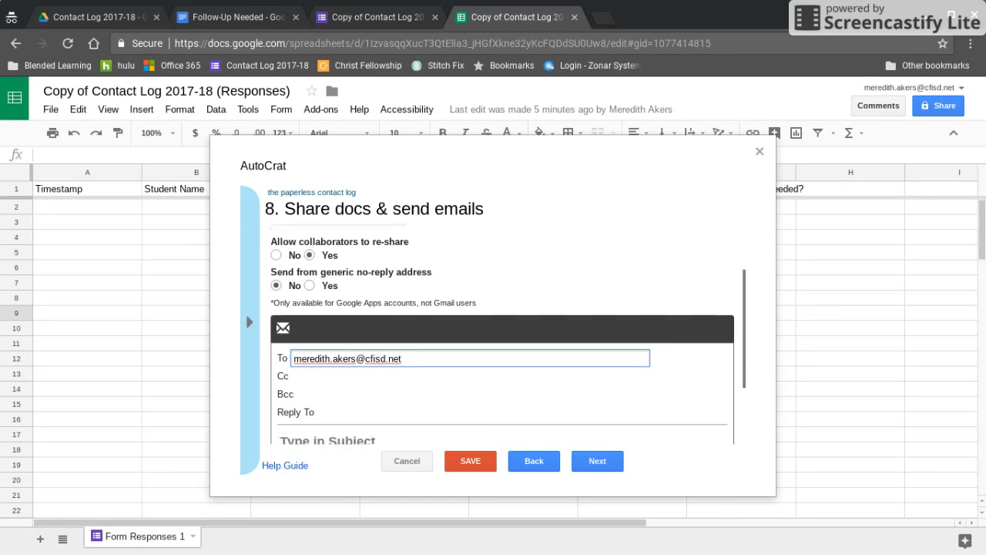
left_click(333, 371)
type("Follow-Up Needed")
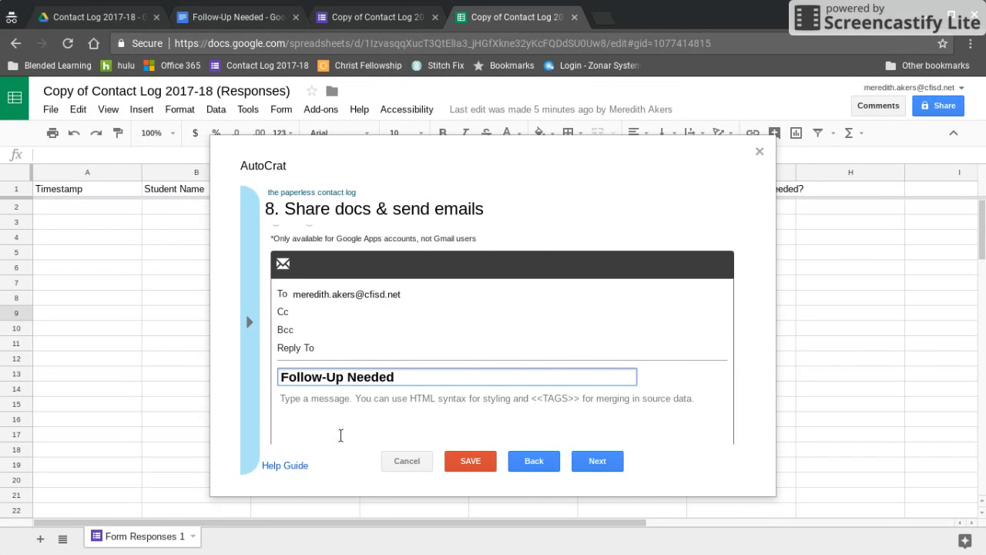
left_click(413, 414)
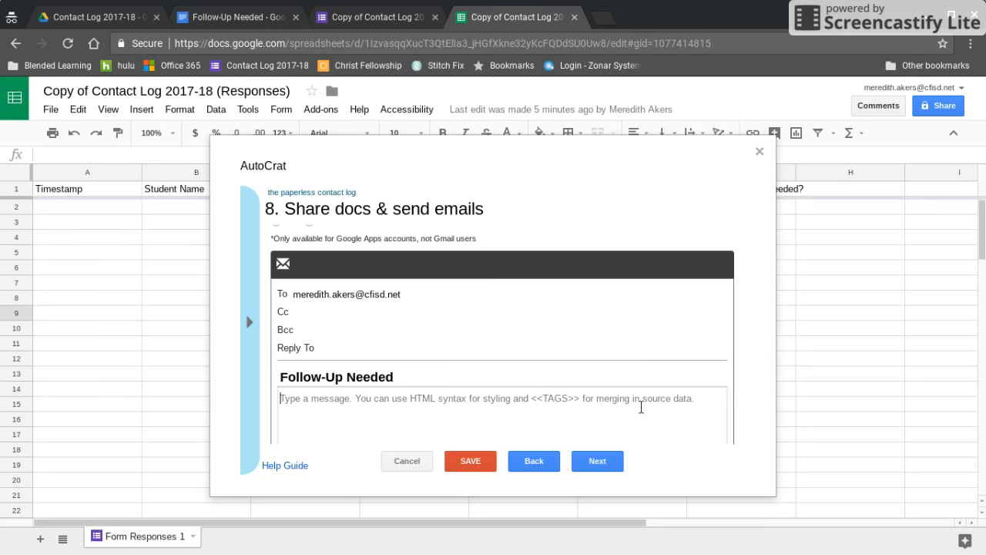
left_click(469, 377)
left_click(462, 400)
- Turn on the form-submit trigger for the job, enable project triggers, and save it
left_click(610, 464)
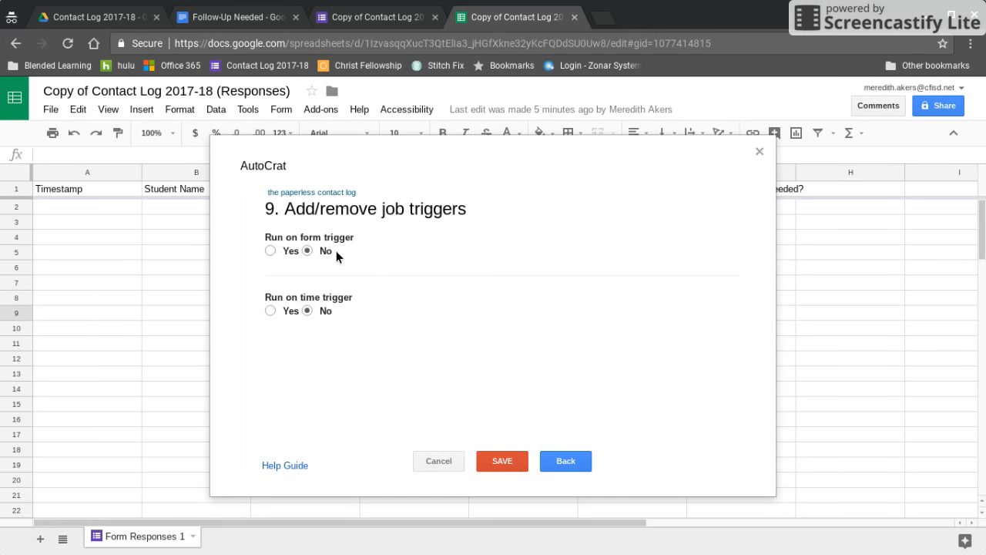
left_click(270, 251)
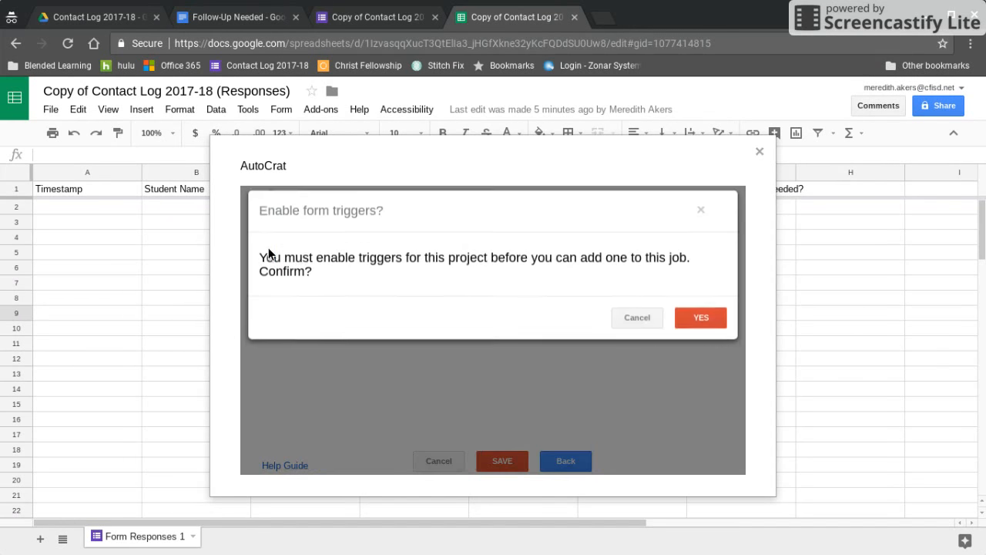
left_click(715, 320)
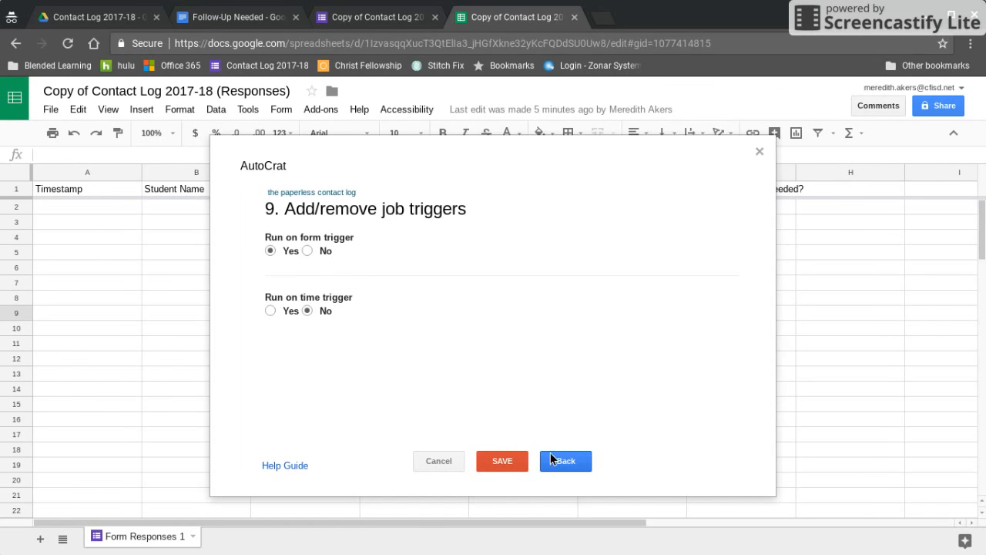
left_click(517, 463)
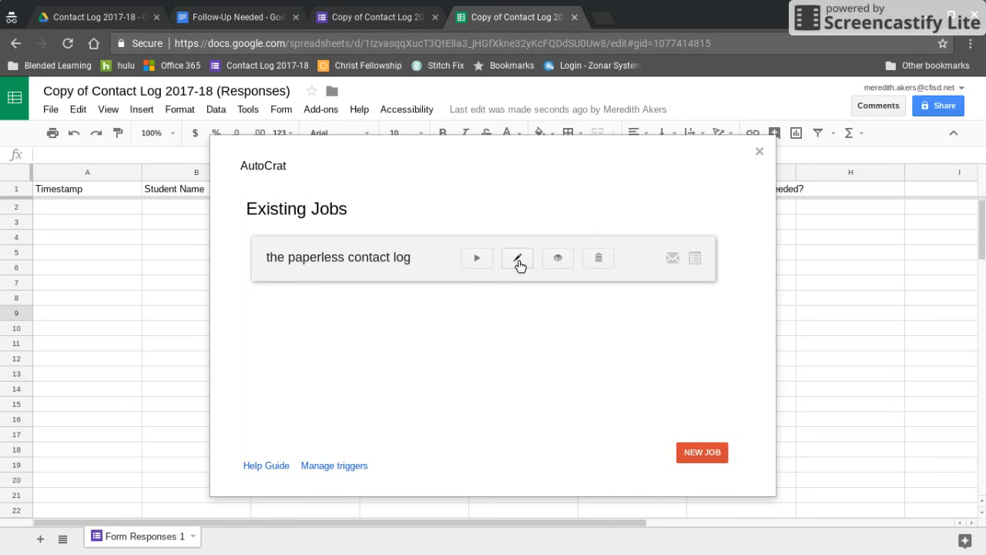
left_click(369, 15)
- Copy the Contact Log form's share link and load the live form in a new private tab
left_click(447, 190)
left_click(884, 98)
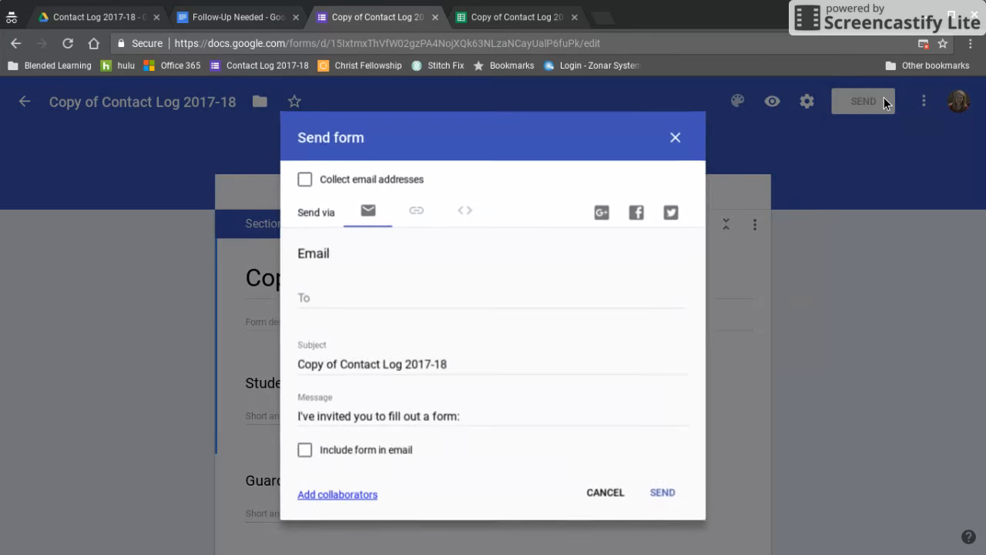
left_click(417, 212)
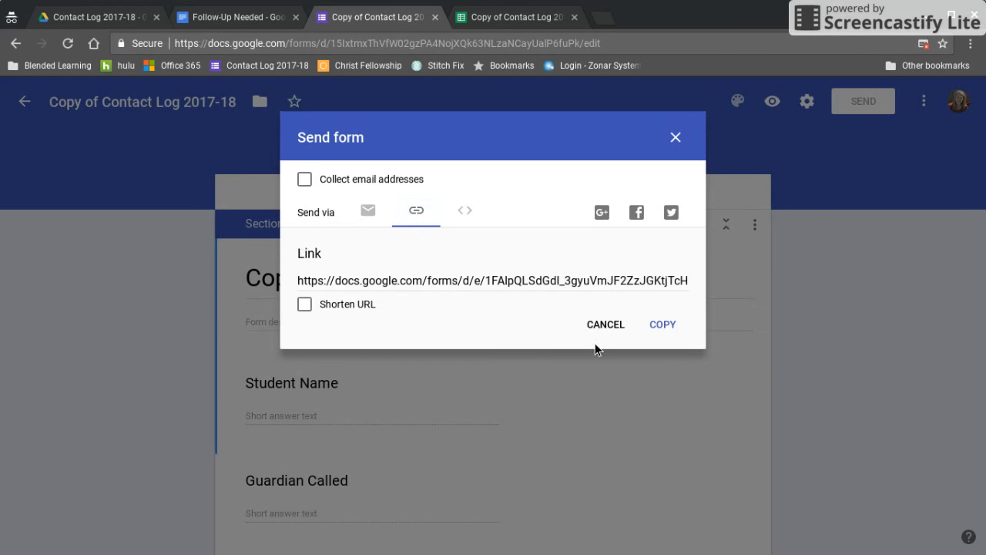
left_click(659, 322)
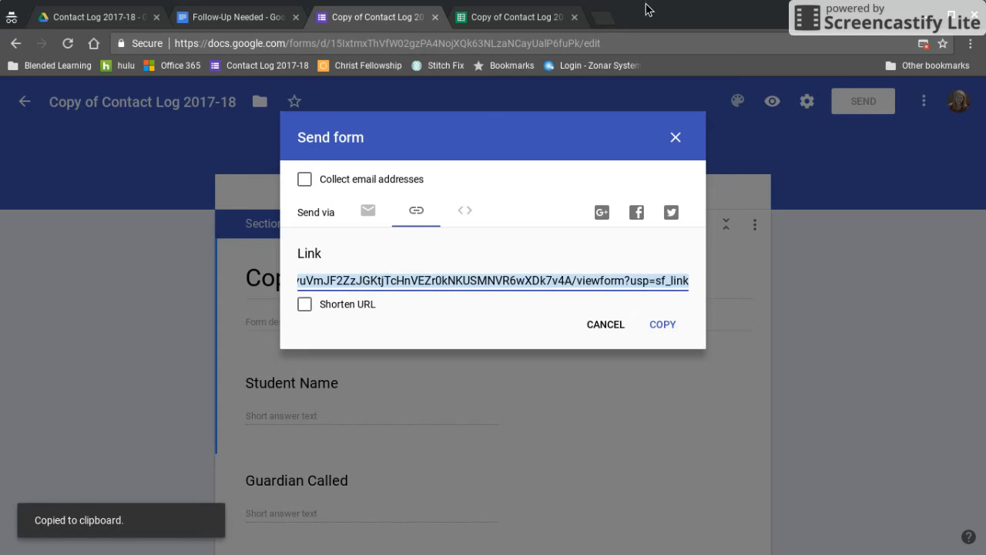
left_click(599, 22)
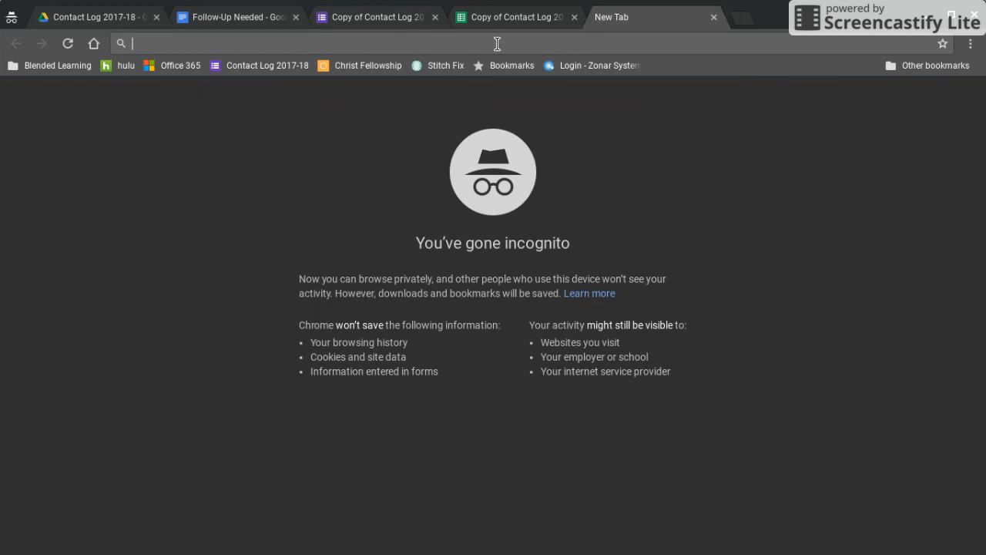
key("ctrl+v")
key("Return")
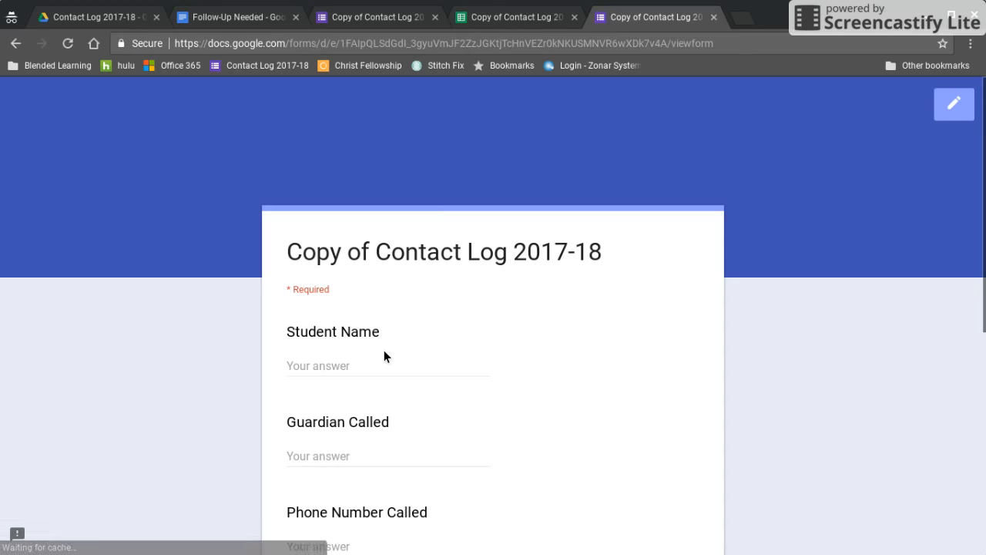
- Enter a student name, the guardian called, a phone number and 'Notes here' as the conversation notes
left_click(377, 361)
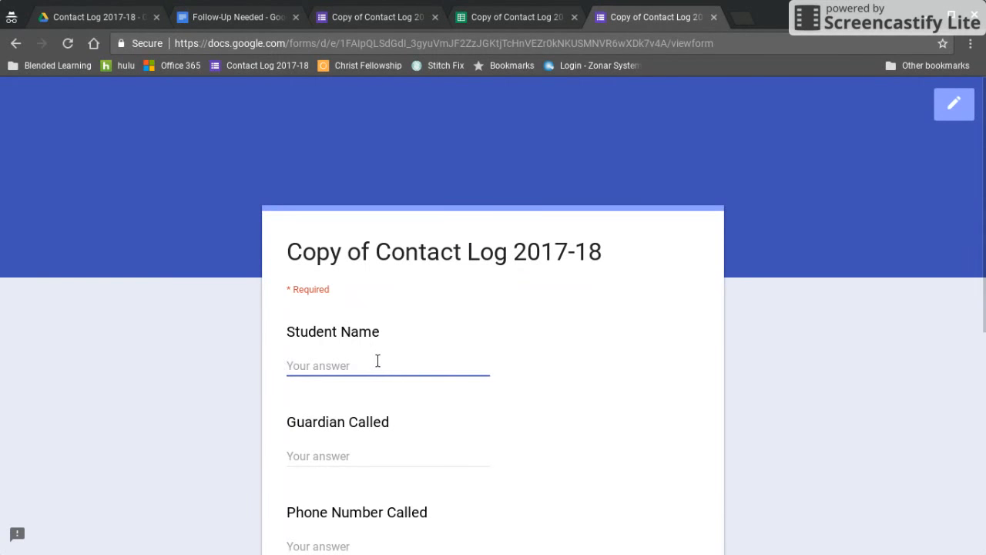
key("Tab")
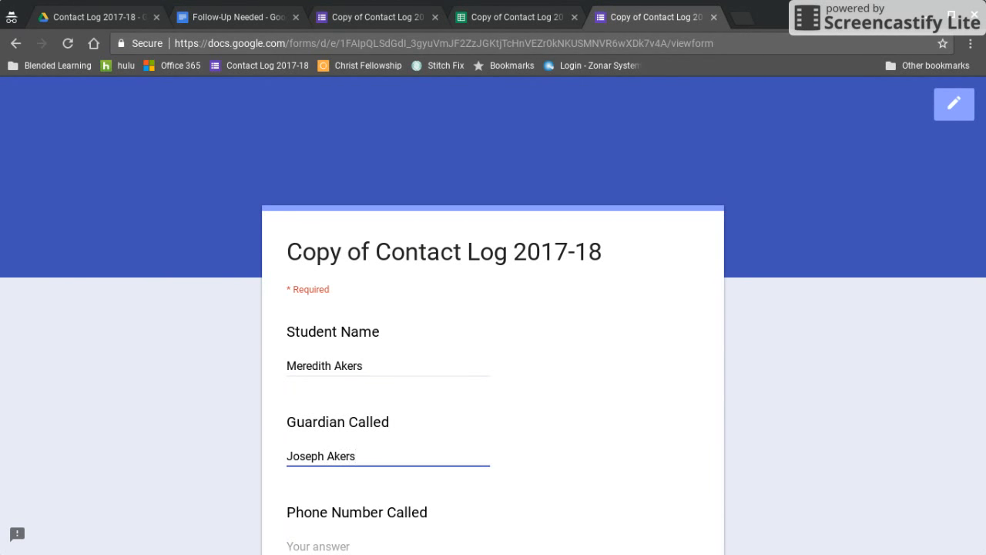
scroll(360, 419, "down", 3)
left_click(344, 331)
type("5555")
type("55555")
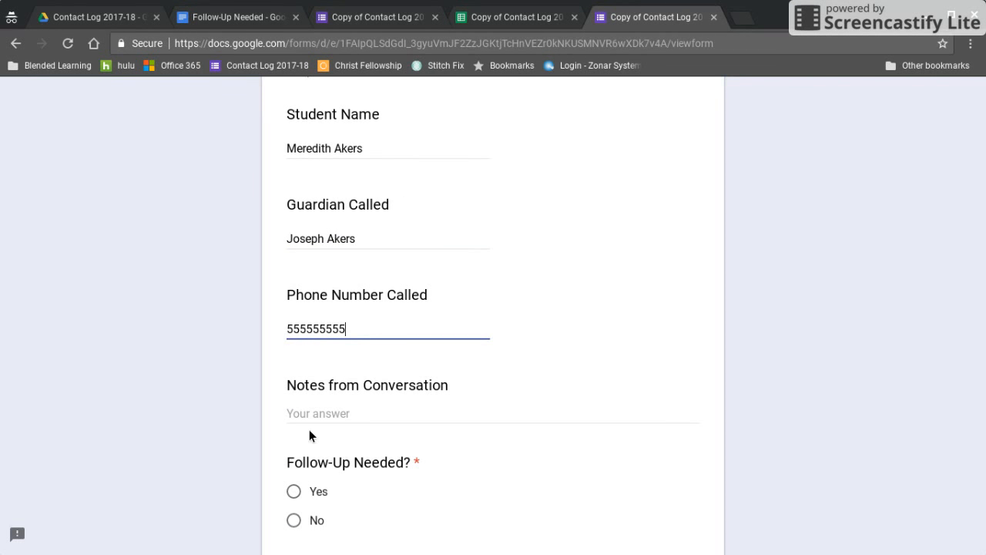
left_click(302, 417)
type("Notes here")
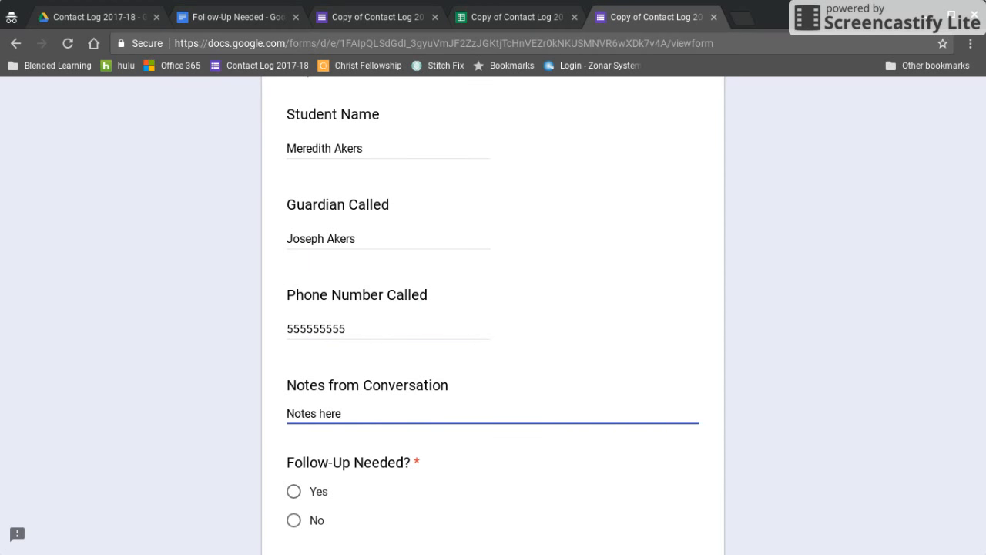
scroll(269, 508, "down", 3)
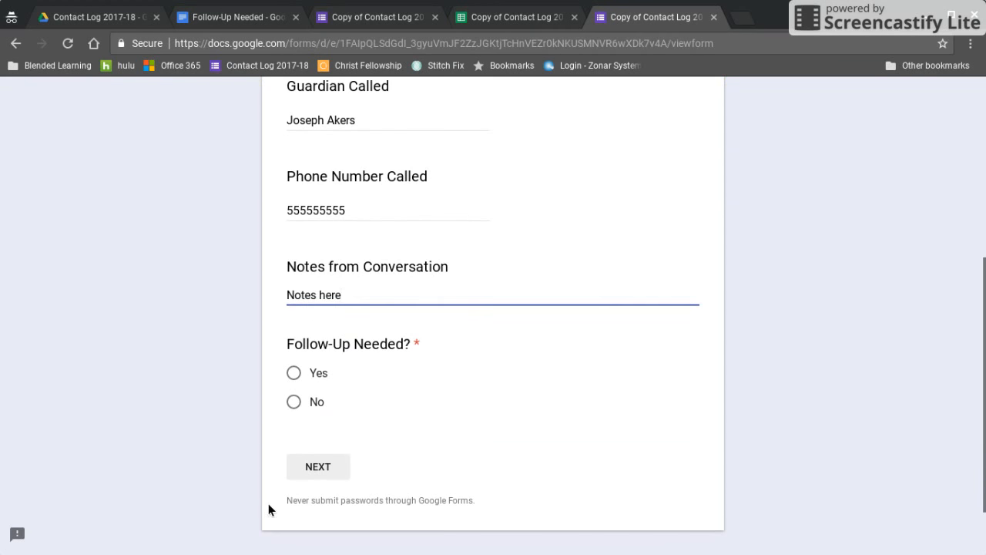
- Answer Follow-Up Needed with Yes, give the follow-up as 'Did our test run work?', and submit
left_click(293, 374)
left_click(318, 466)
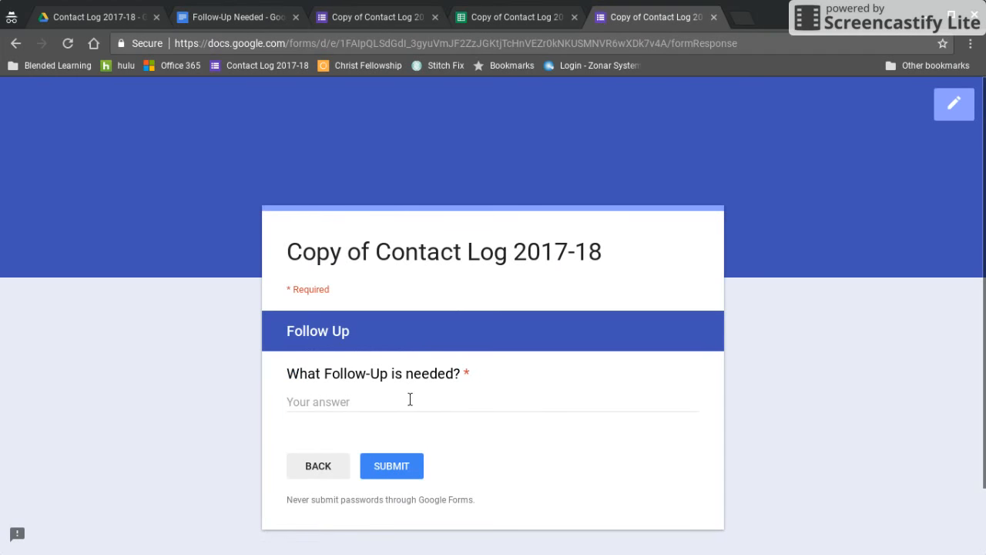
left_click(409, 397)
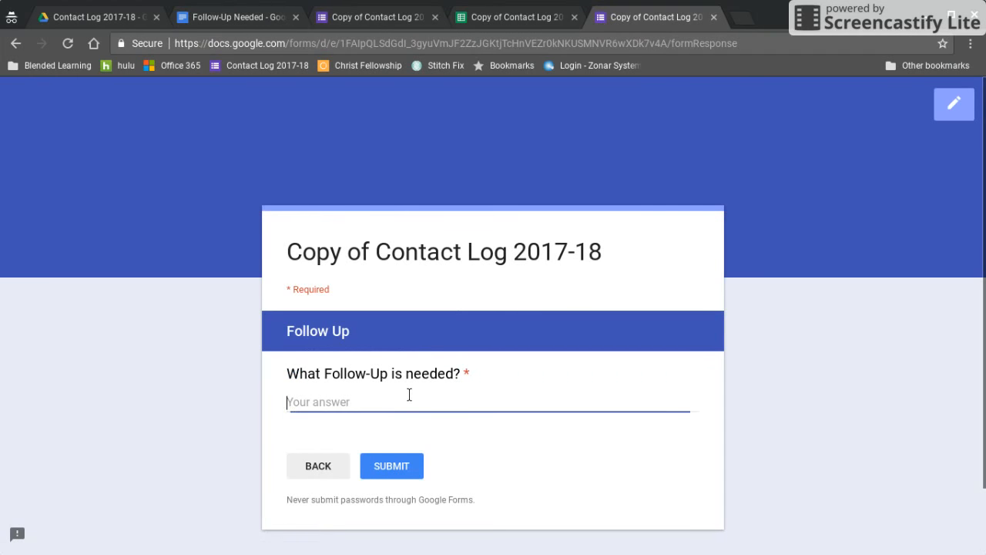
type("Did our")
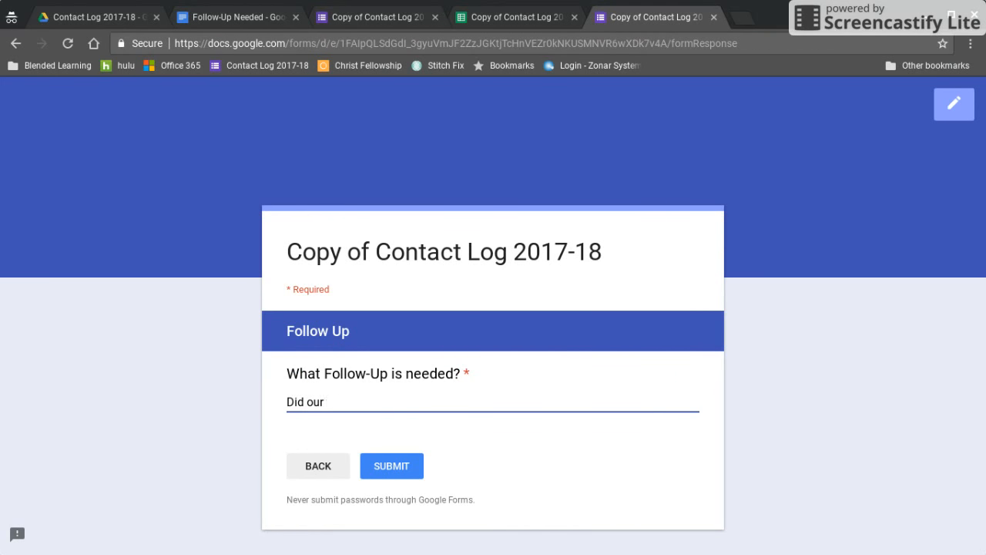
type(" test run work?")
left_click(402, 467)
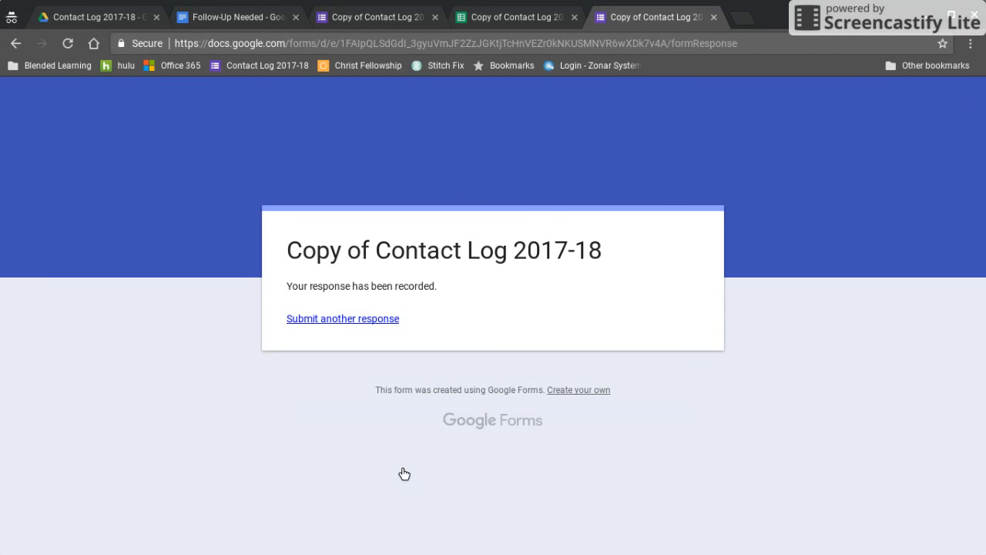
- Back in the responses sheet, check row 2's merge columns and open the follow-up file from I2's URL
left_click(507, 21)
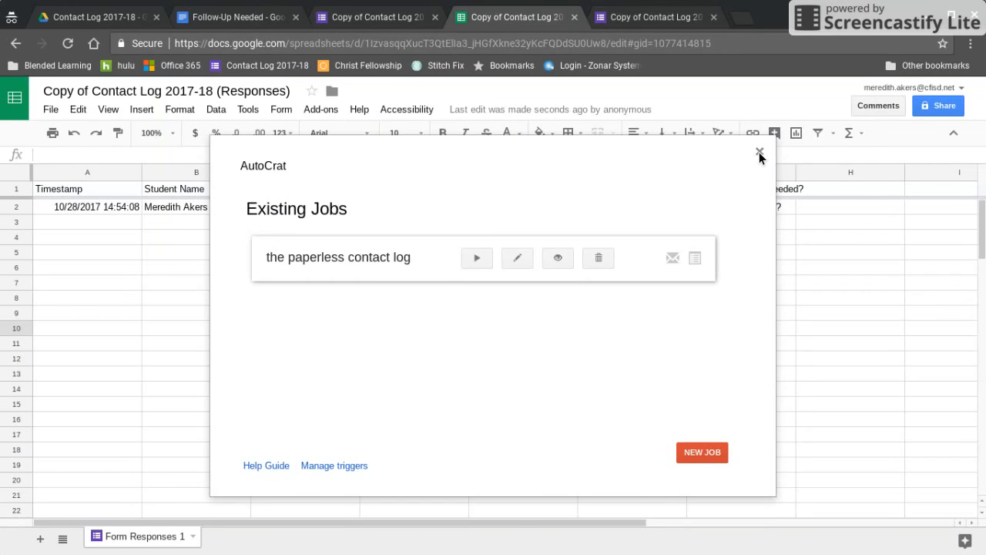
left_click(759, 152)
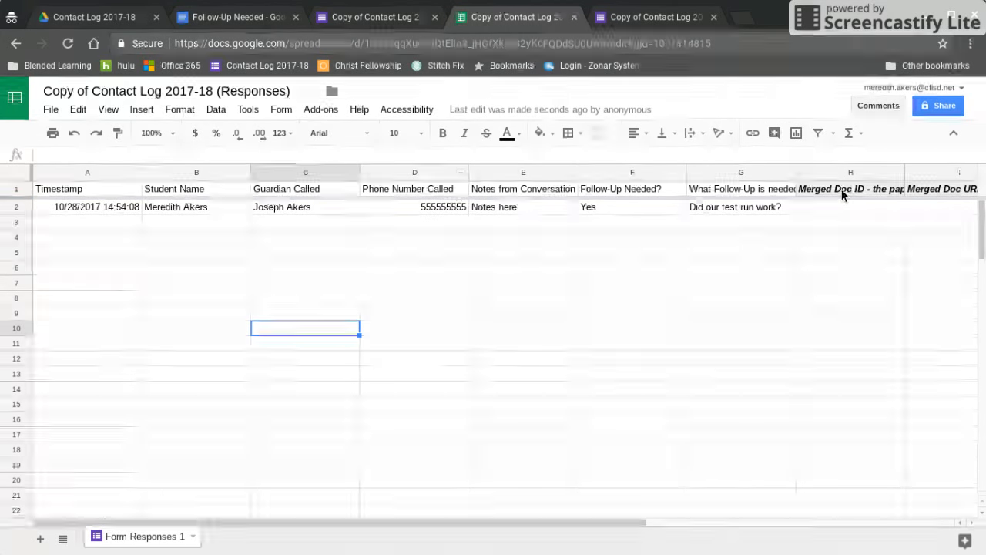
scroll(715, 400, "right", 5)
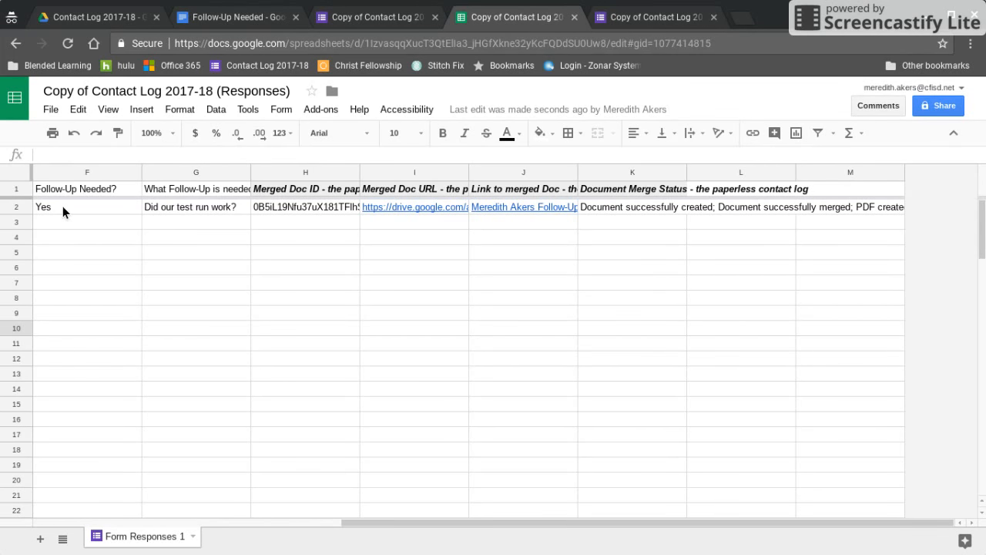
left_click(62, 206)
left_click(428, 207)
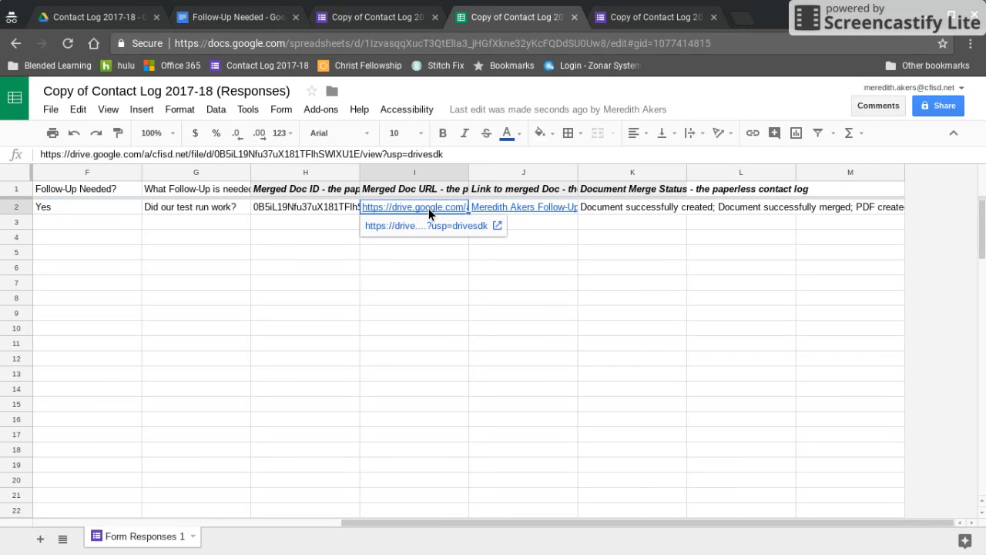
left_click(406, 227)
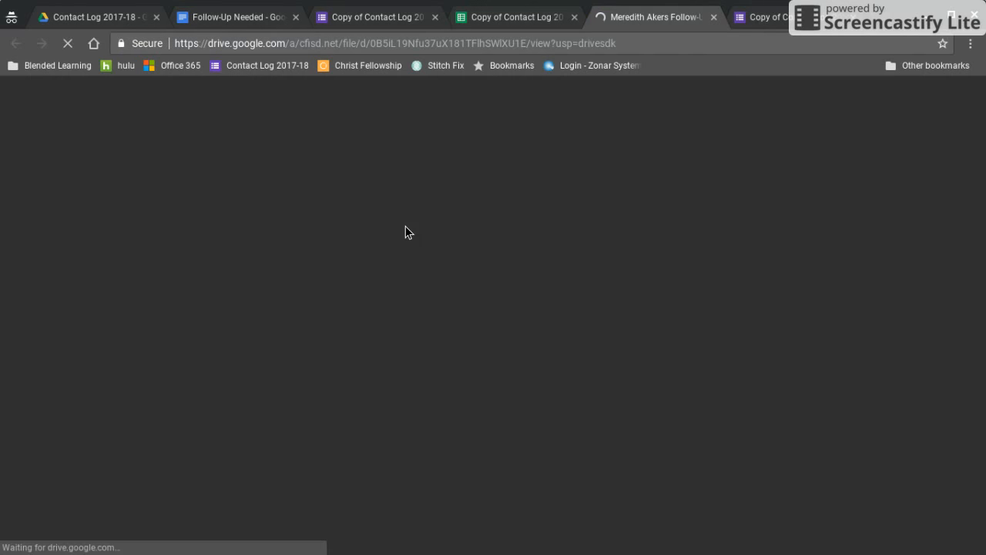